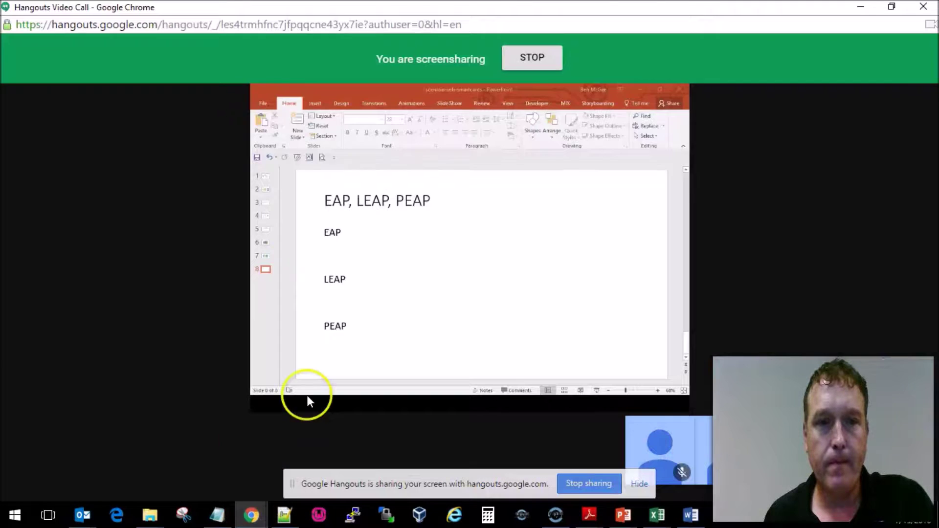
Expand the EAP heading to 'EAP - Extensible Authentication Protocol'
mouse_move(514, 248)
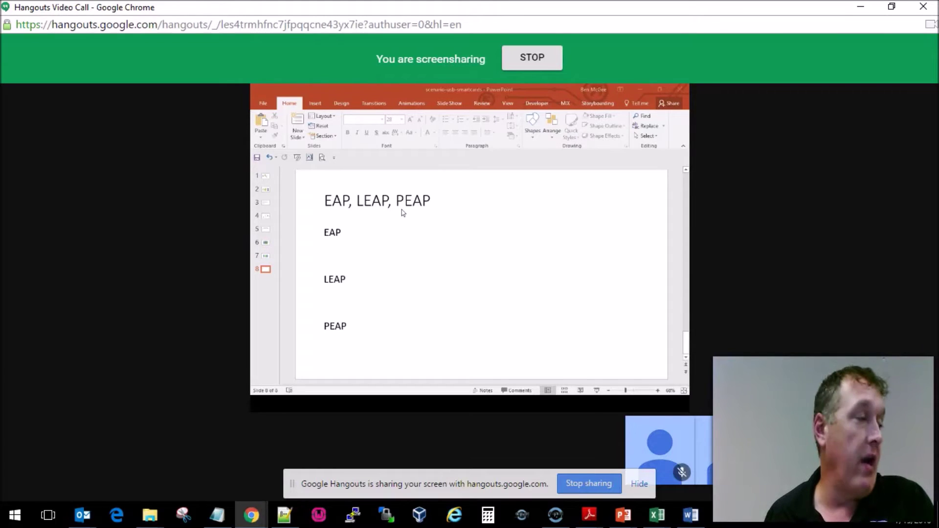
key(alt+Tab)
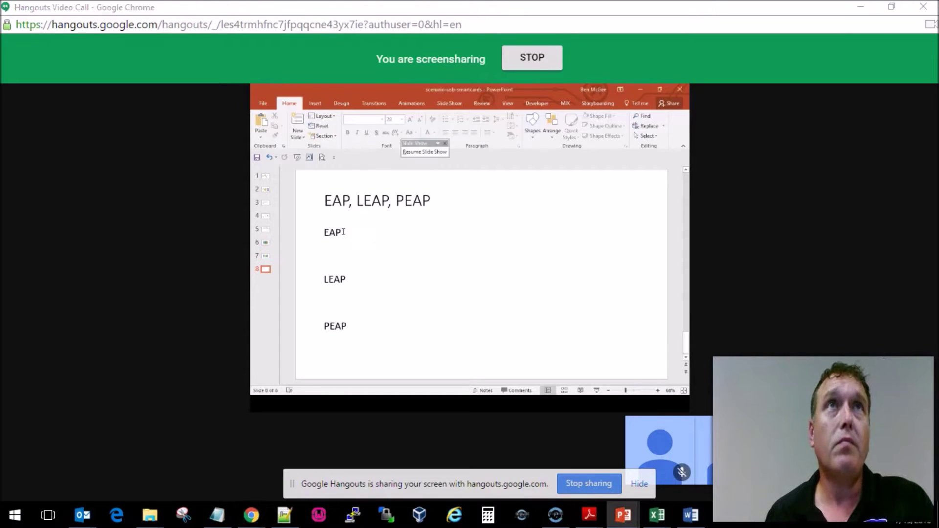
click(343, 232)
text(- )
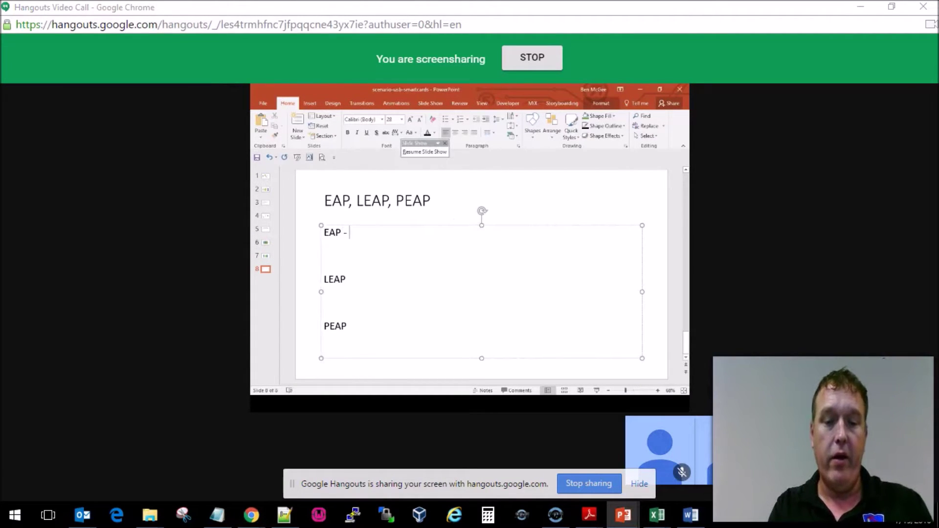
text(Extensibi)
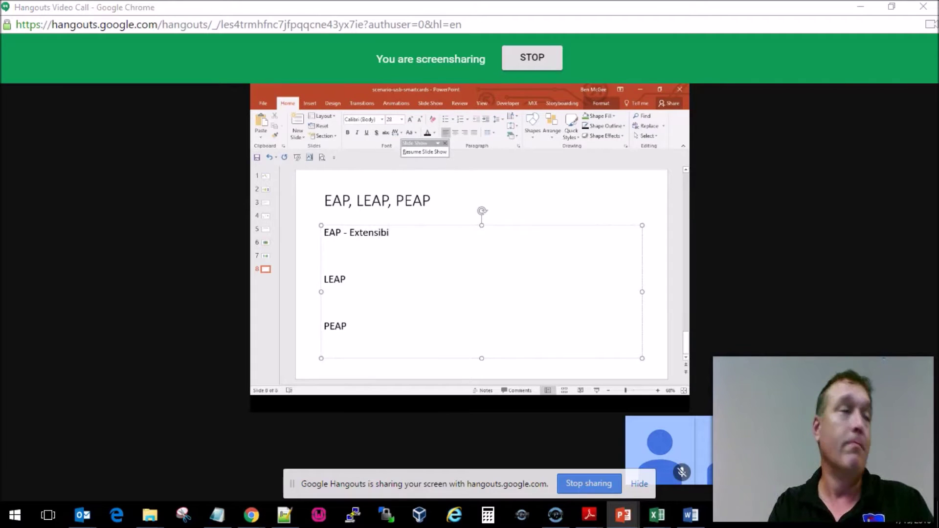
key(BackSpace)
text(le Authenticati)
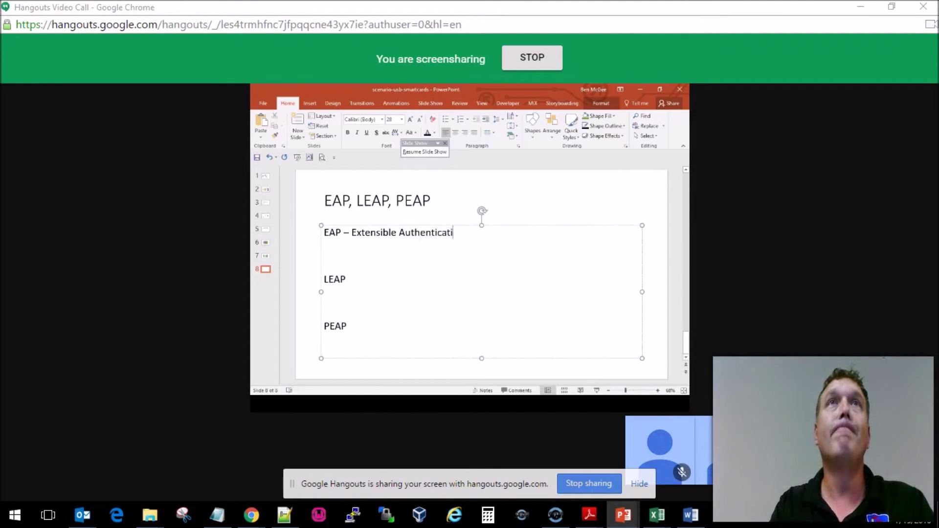
text(on Prot)
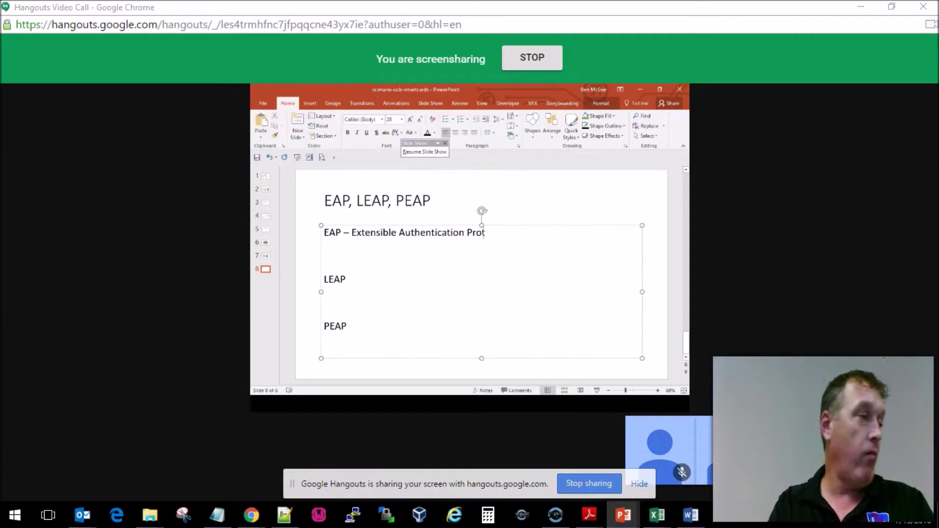
text(ocol)
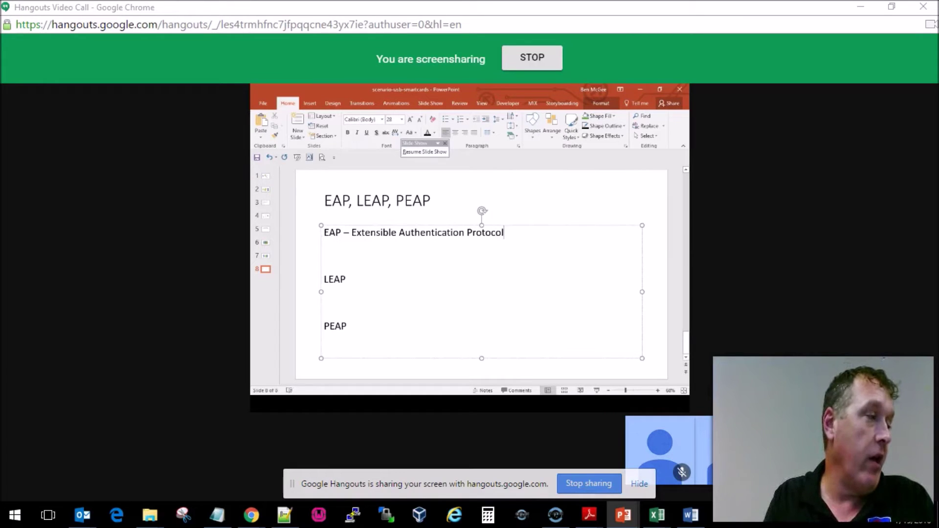
Add an indented line beneath it reading '5 types - WPA/WPA2 standards'
key(Return)
key(Tab)
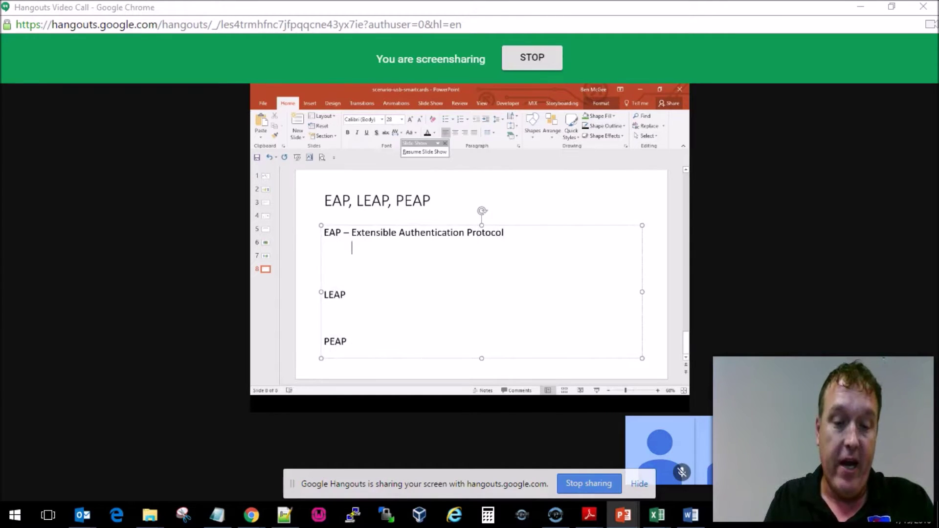
text(5 types)
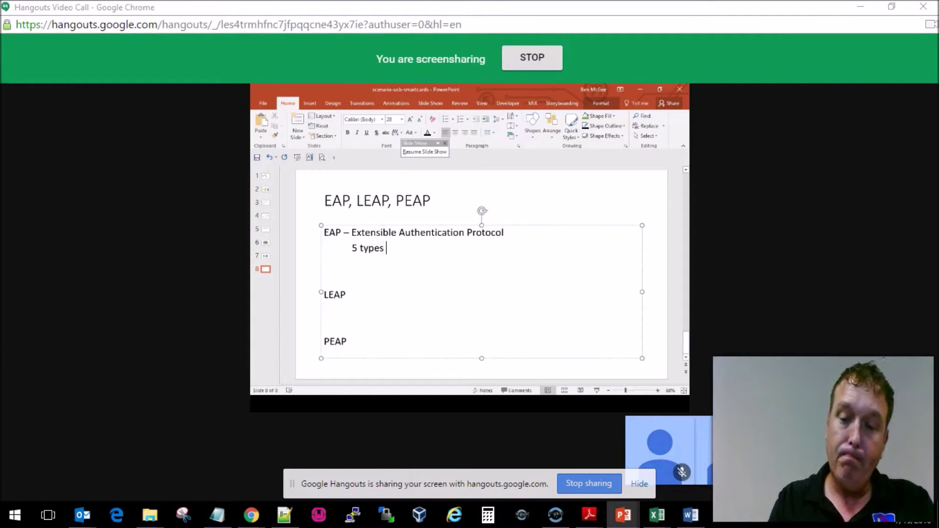
text(-)
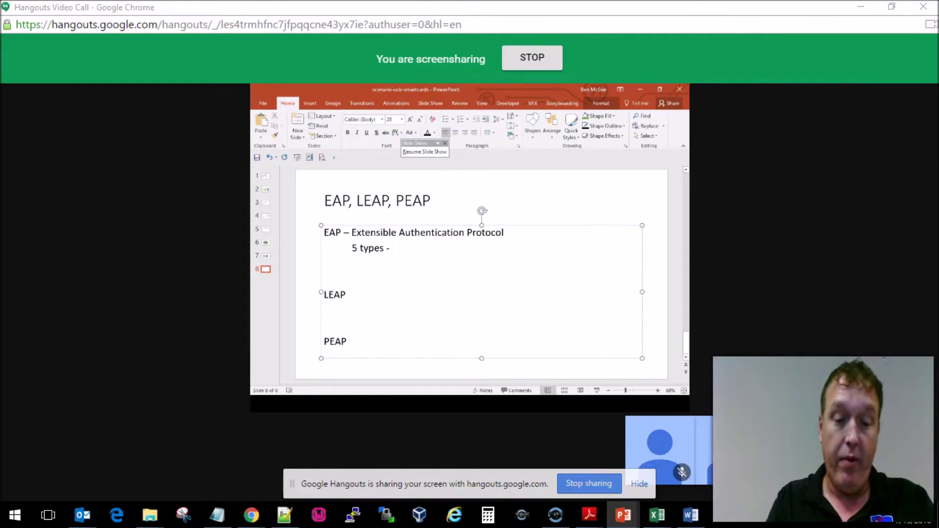
text( WPA/)
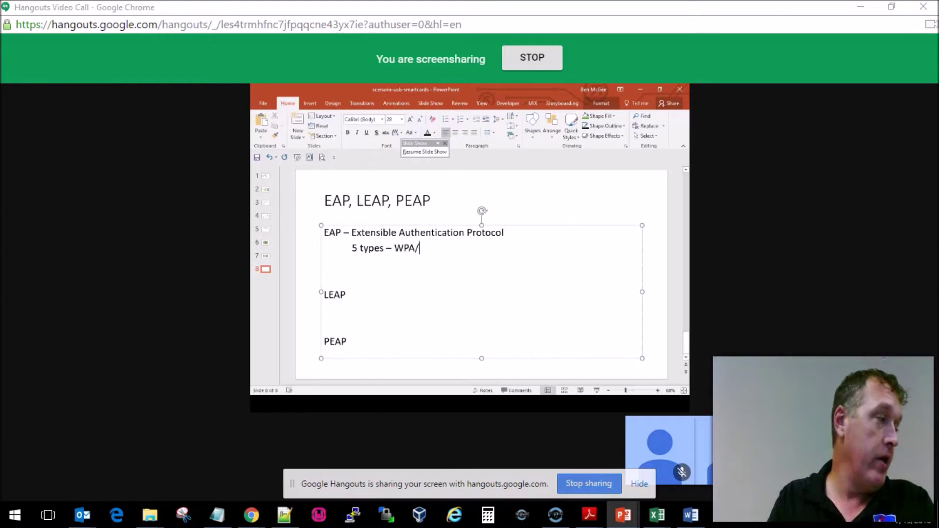
text(WPA2 )
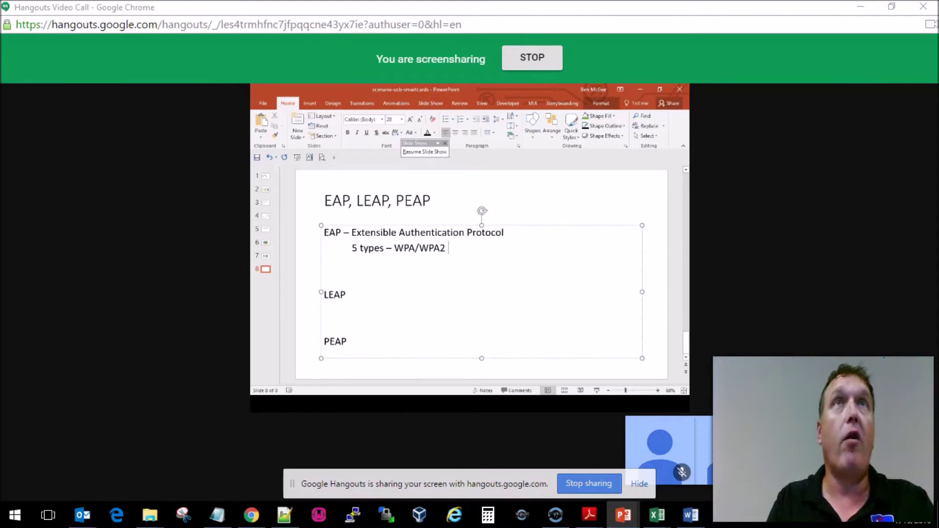
text(stander)
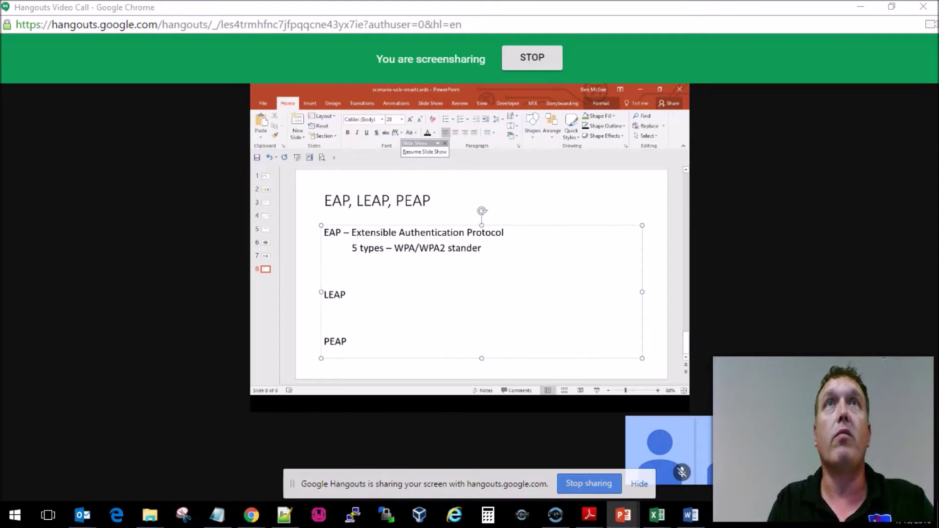
key(BackSpace)
key(BackSpace)
Finish the word 'standards' and remove the extra blank bullet line above LEAP
text(ards)
key(Return)
key(Delete)
key(Delete)
key(BackSpace)
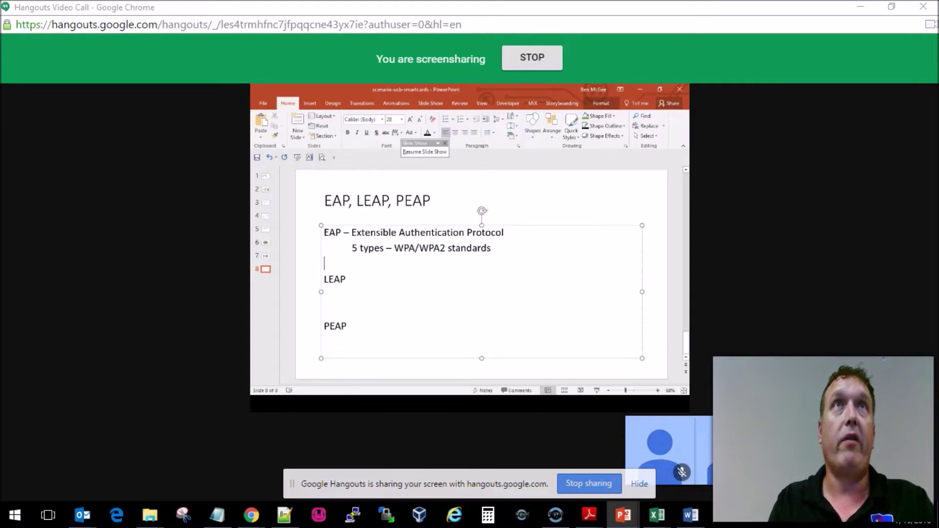
Rework the 5 types line to end 'WPA/WPA2 standards, WAP-TLS, EAP-PSK, EAP-MD5'
key(Up)
key(Right)
key(Right)
key(Right)
key(Right)
key(Right)
key(Right)
key(Right)
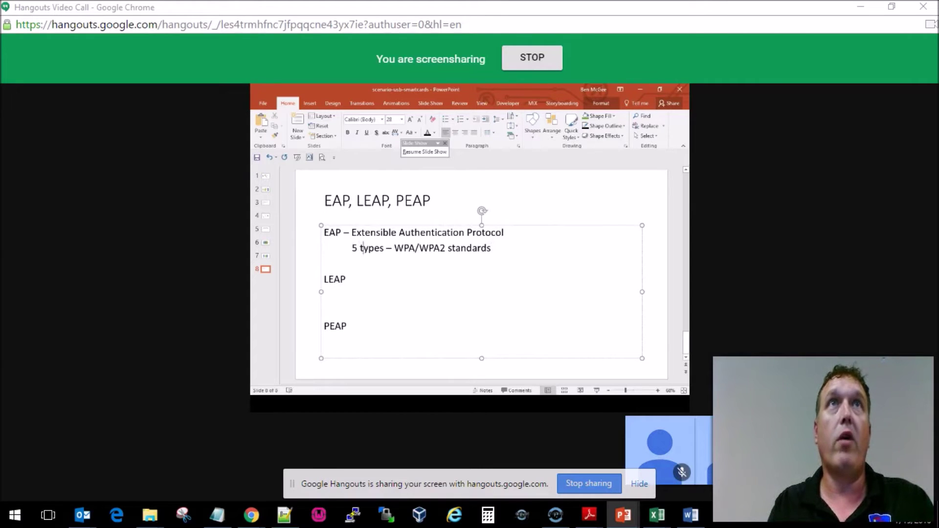
key(Right)
key(Right)
key(Right)
key(Right)
key(BackSpace)
key(BackSpace)
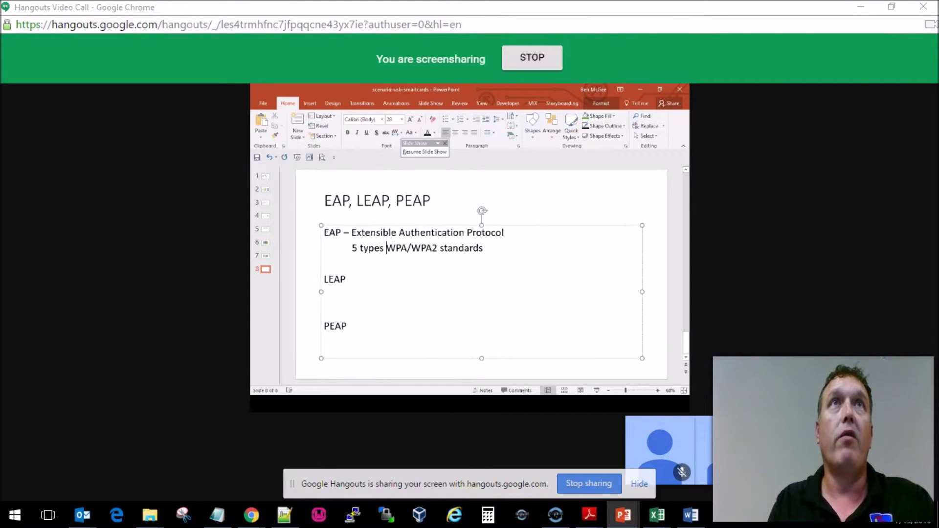
key(BackSpace)
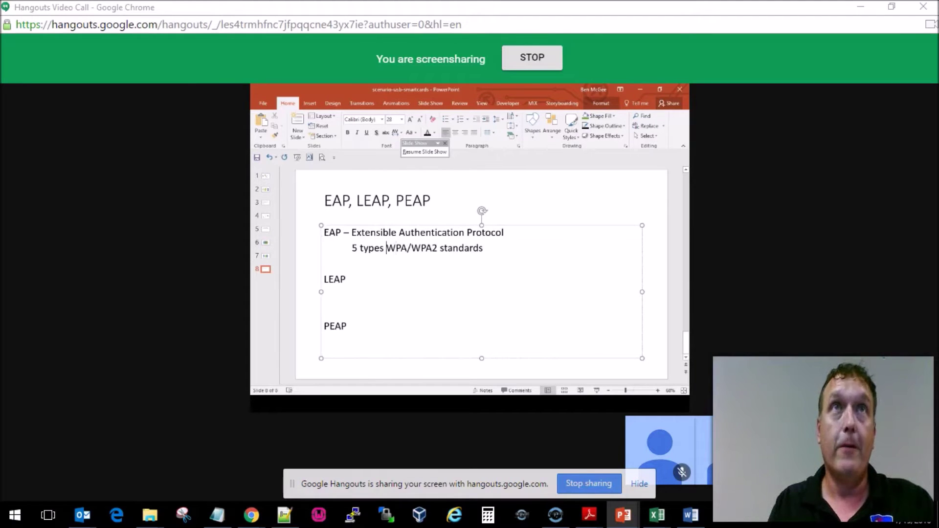
text(- WPA/WPA2 standards)
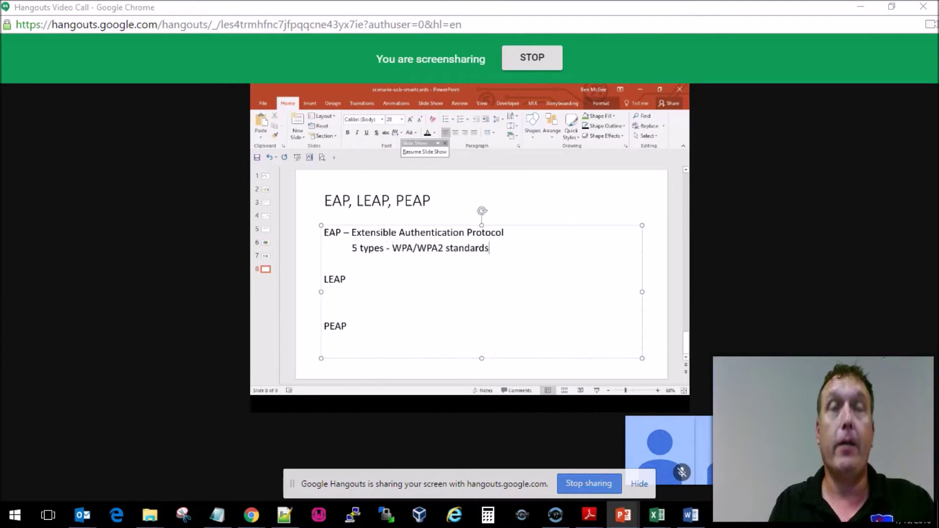
text(,)
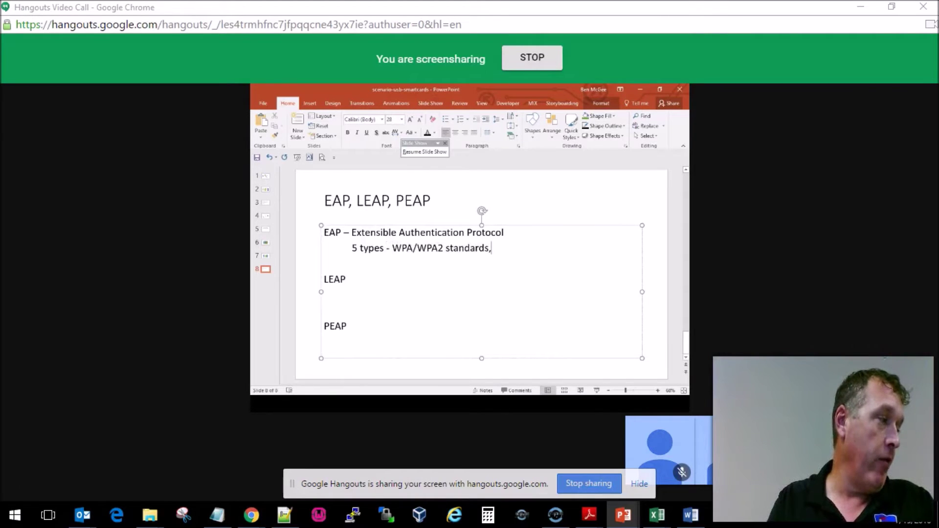
text( WAP-TLS)
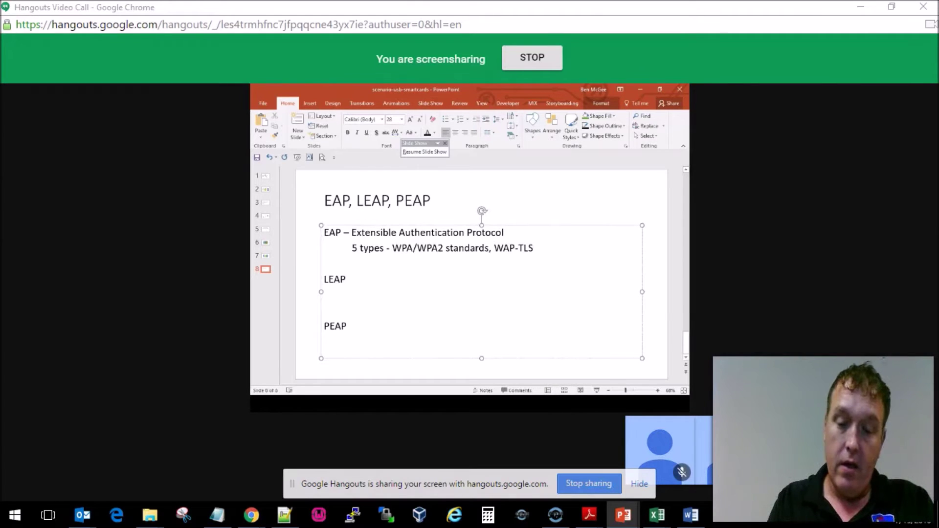
text(, )
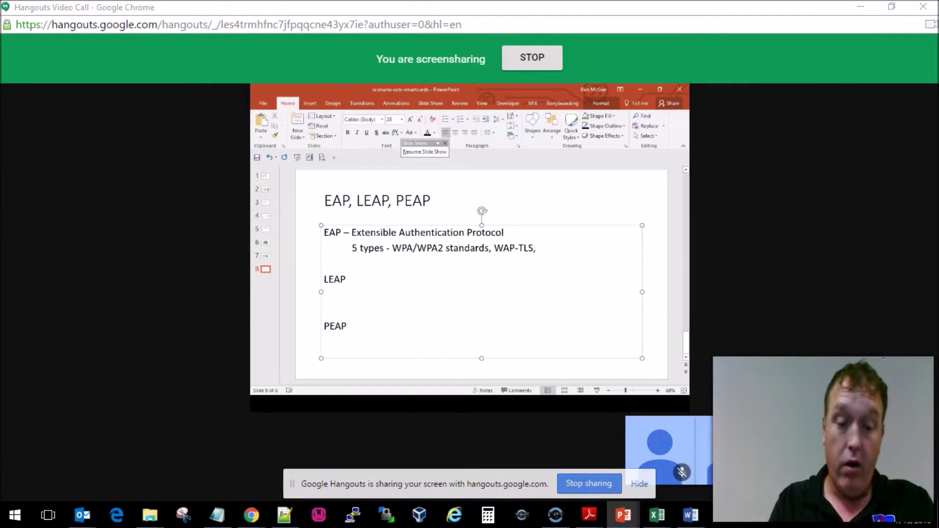
text(EAP-PSK)
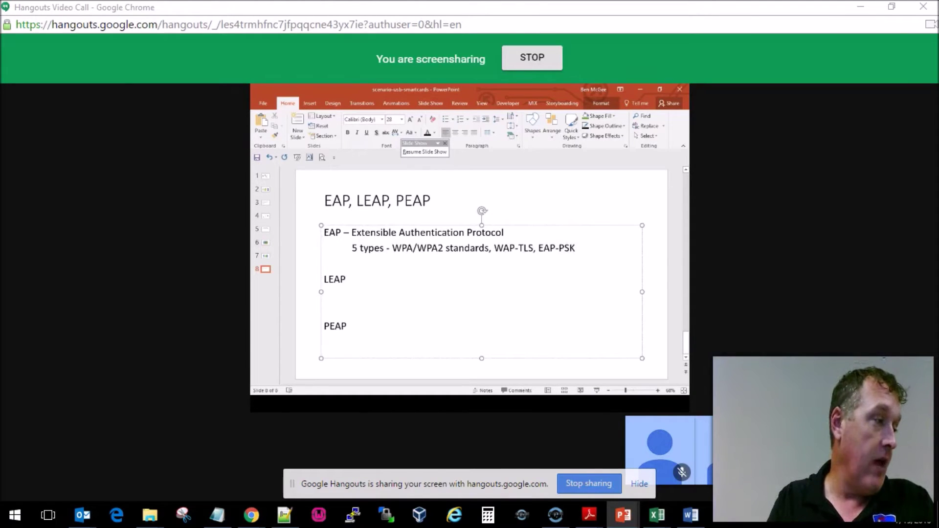
text(,)
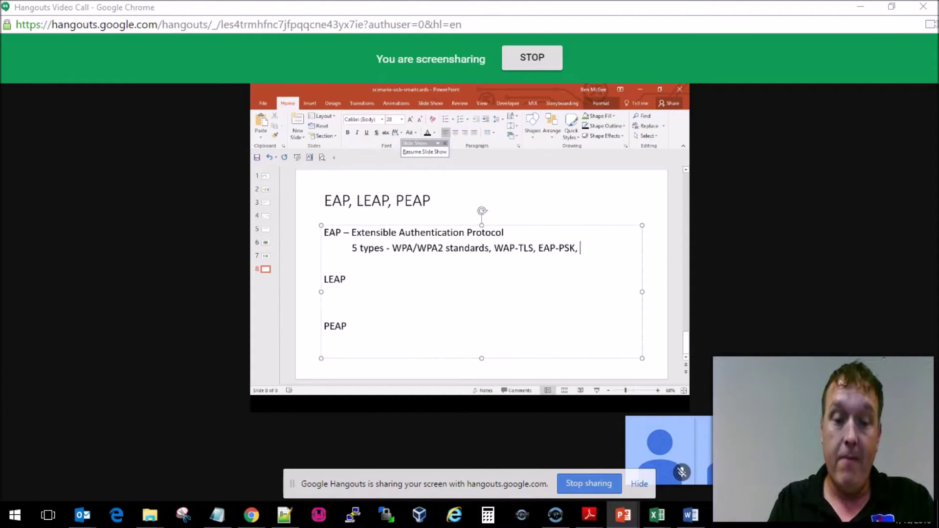
text( EAP-)
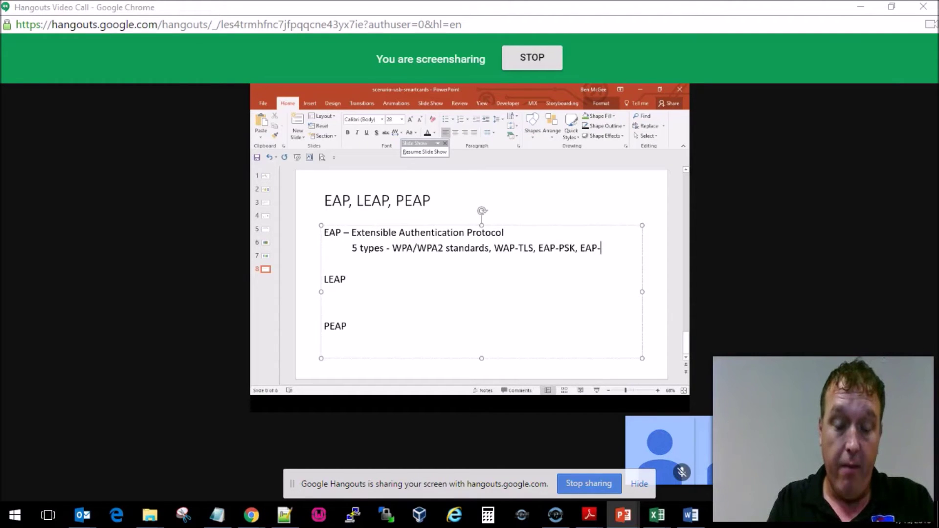
text(MD5)
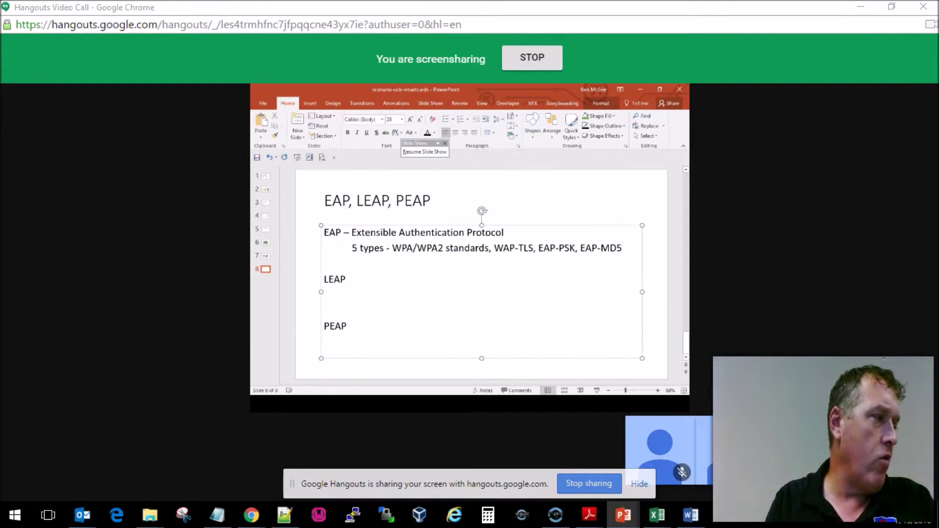
Place the insertion point at the end of LEAP, then just after WAP in WAP-TLS
click(822, 237)
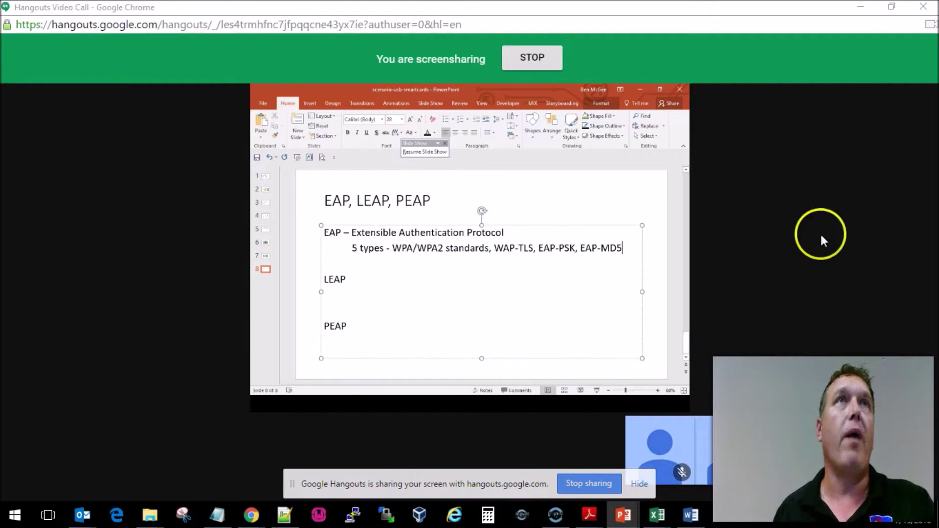
click(377, 277)
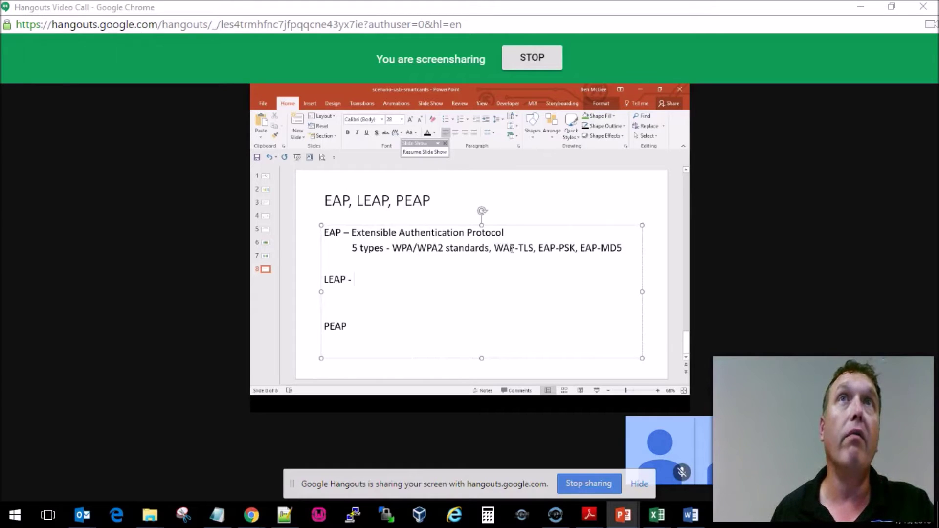
click(512, 248)
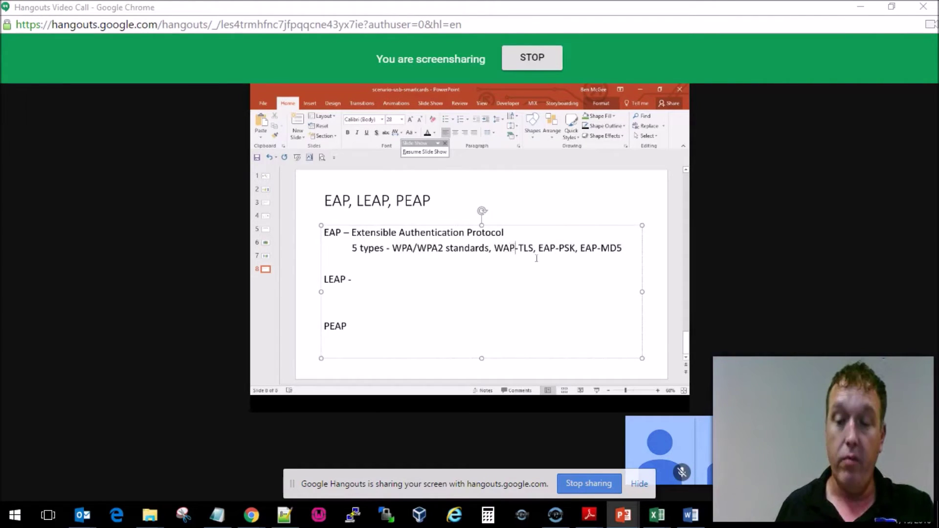
key(BackSpace)
key(BackSpace)
key(BackSpace)
key(BackSpace)
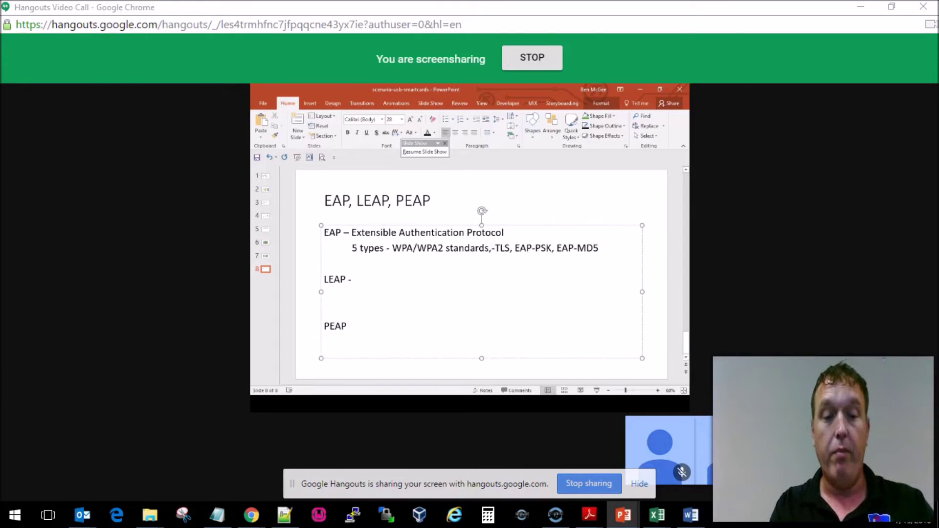
text(EAP)
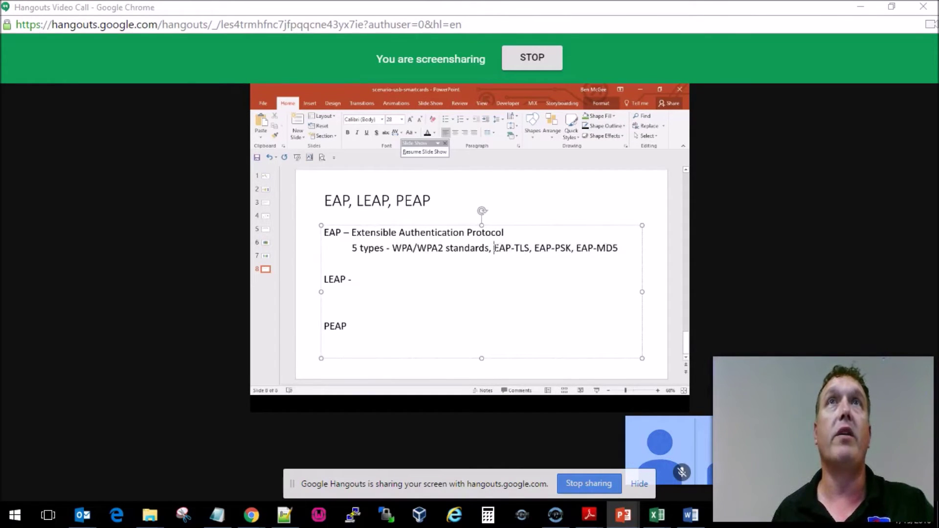
drag(495, 248, 530, 248)
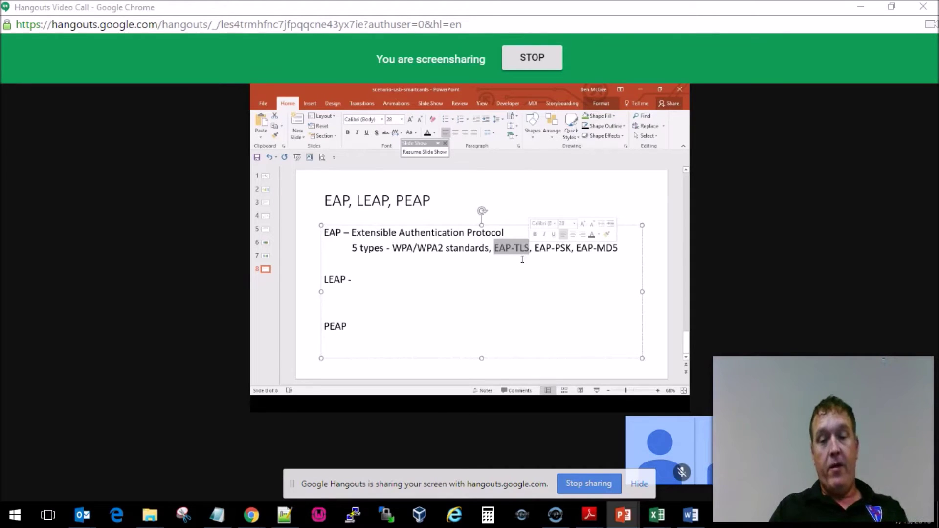
click(522, 259)
Insert a further-indented 'WPS or NFC' line under the EAP types, removing the blank line above LEAP
key(End)
key(Return)
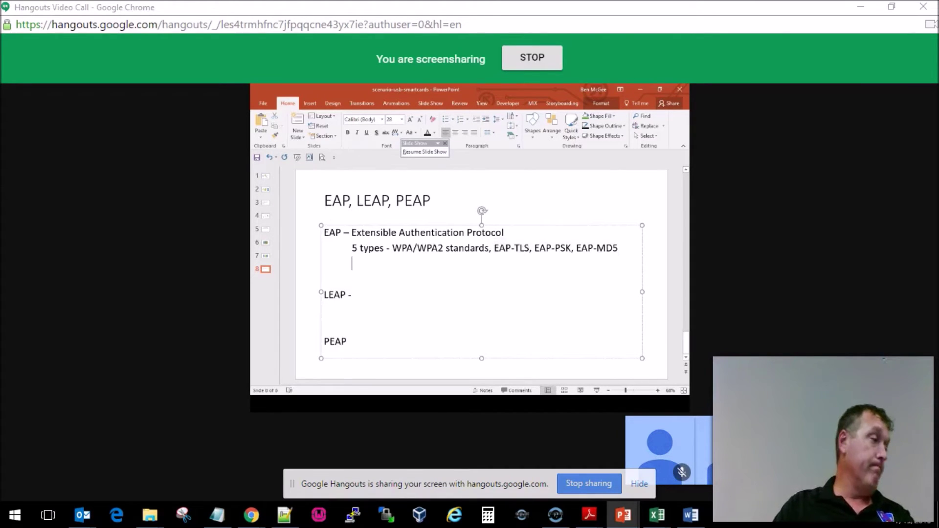
key(Tab)
text(WP)
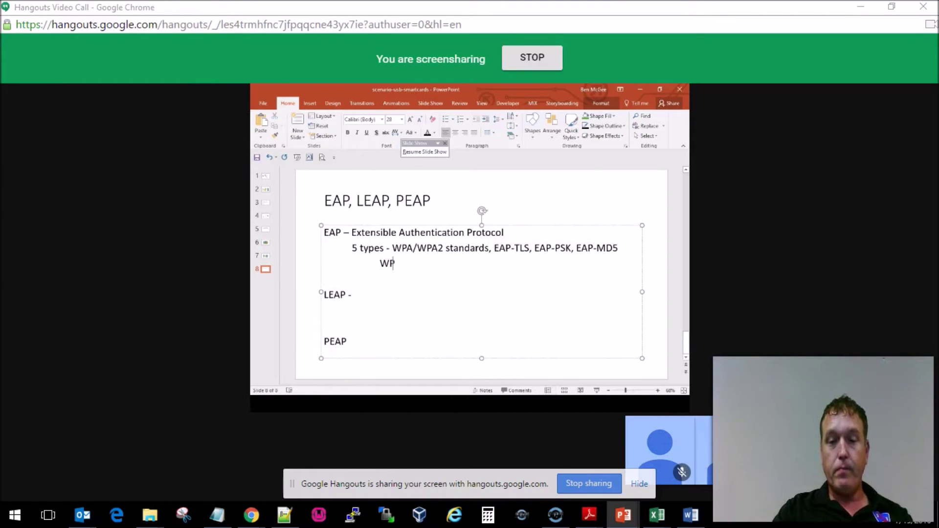
text(S or )
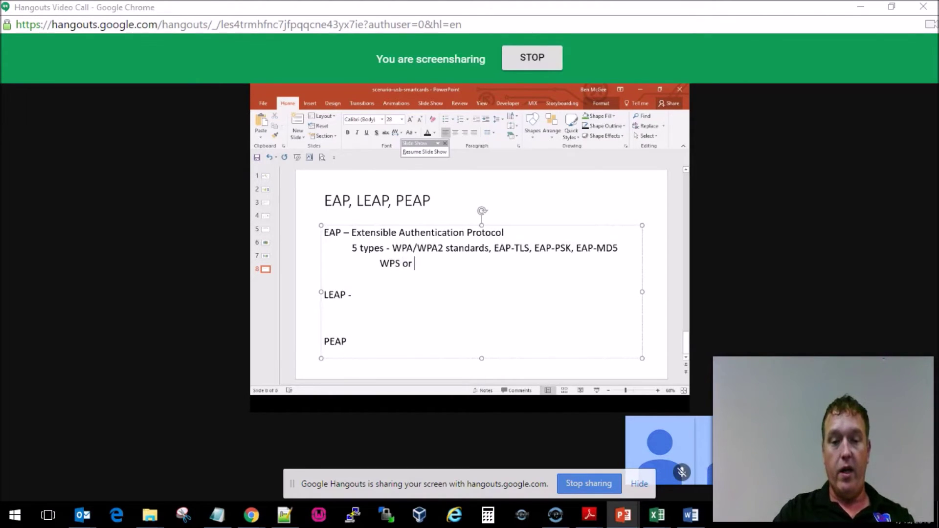
text(NFC)
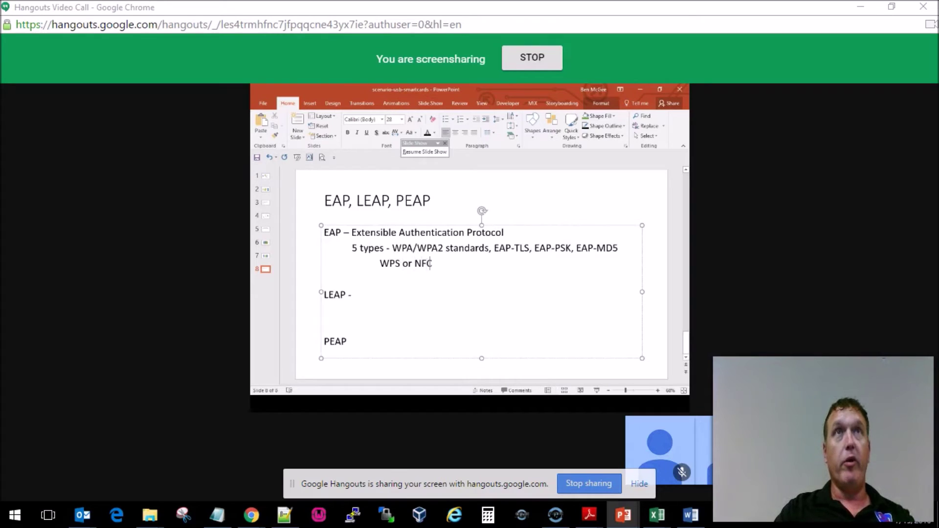
key(Delete)
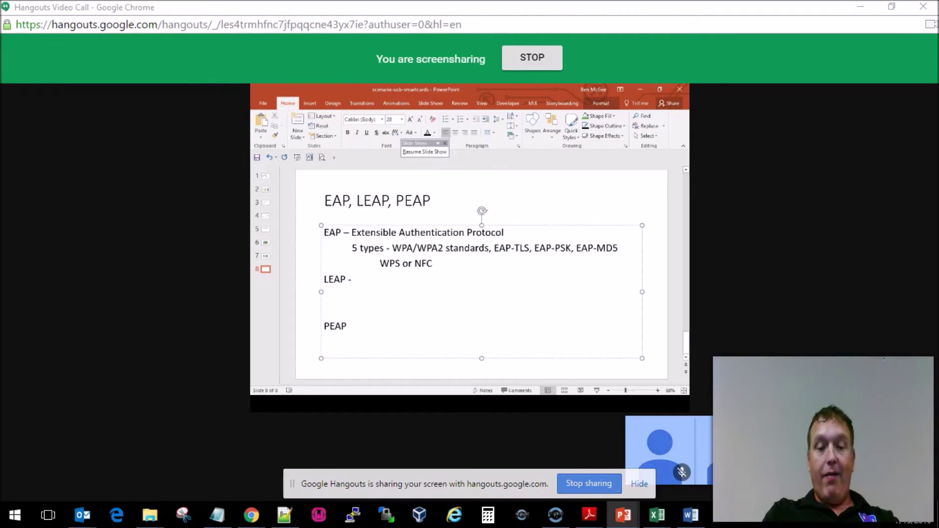
Expand LEAP to 'Lightweight Extensible Authentication Protocol', add a blank line before it, and open an indented line below
text(Lightwei)
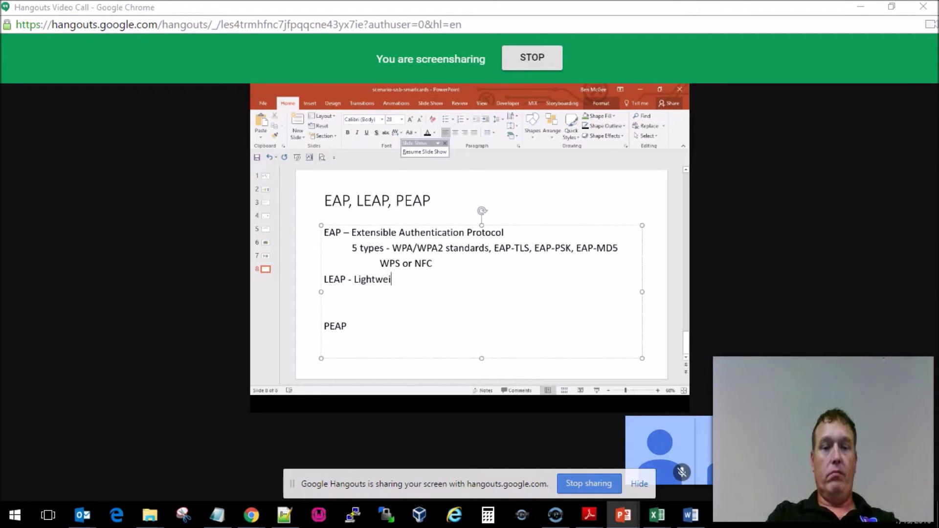
text(ght )
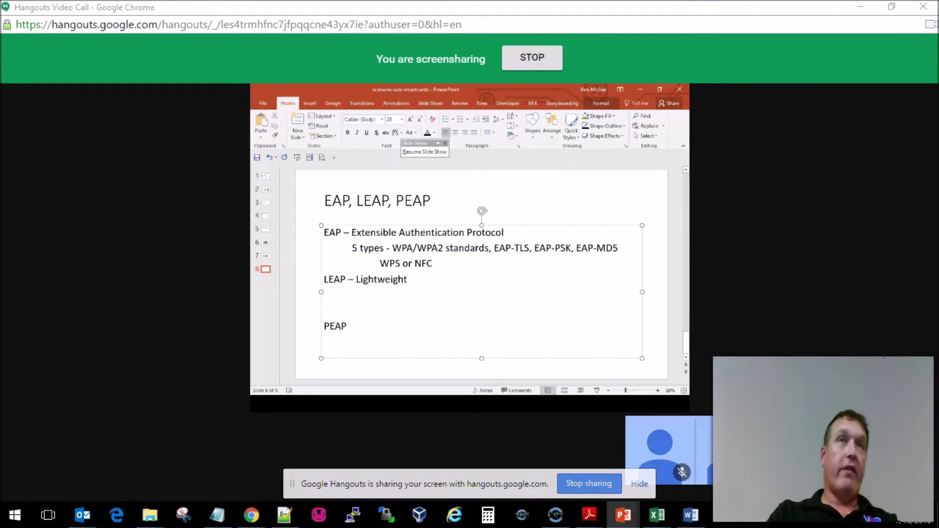
text(Extensibl)
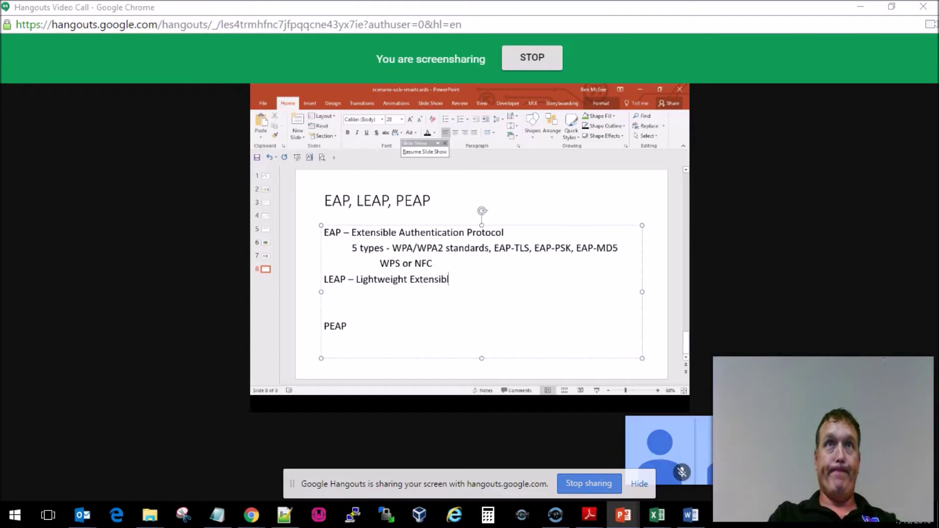
text(e Authentica)
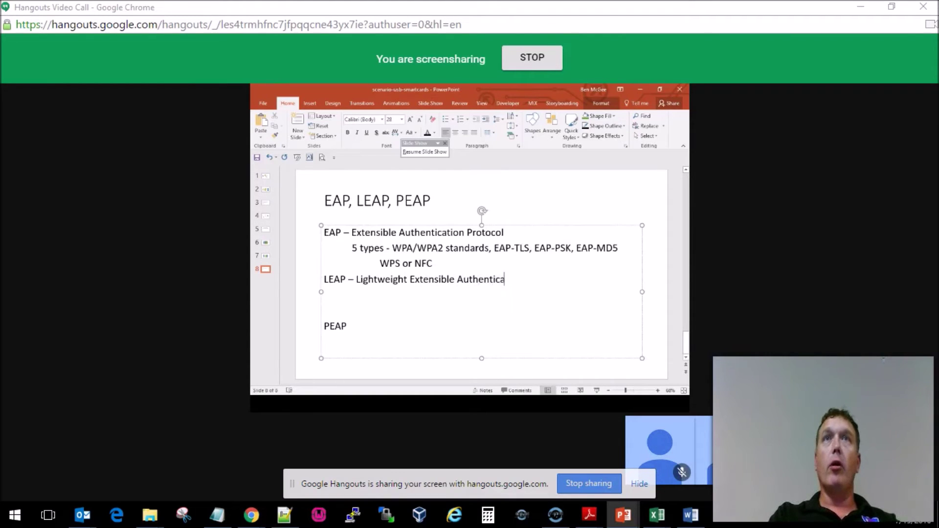
text(tion Proto)
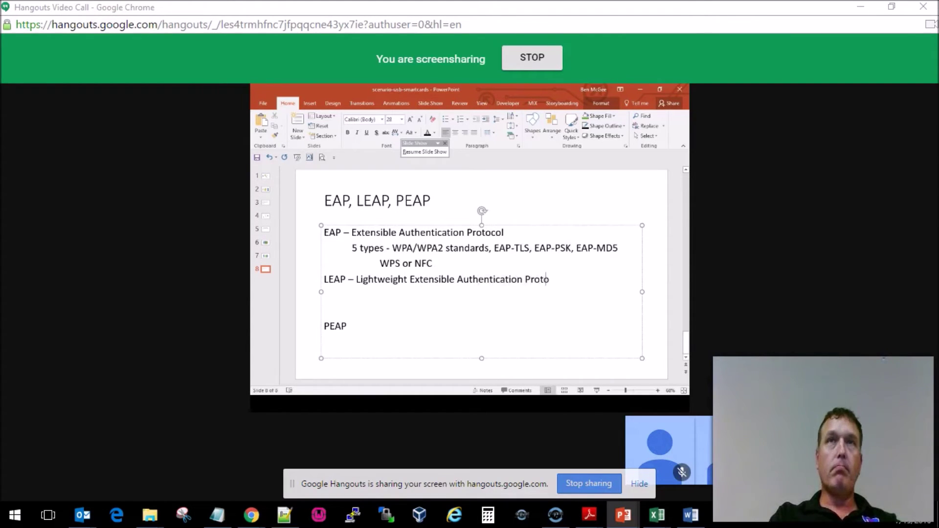
text(col)
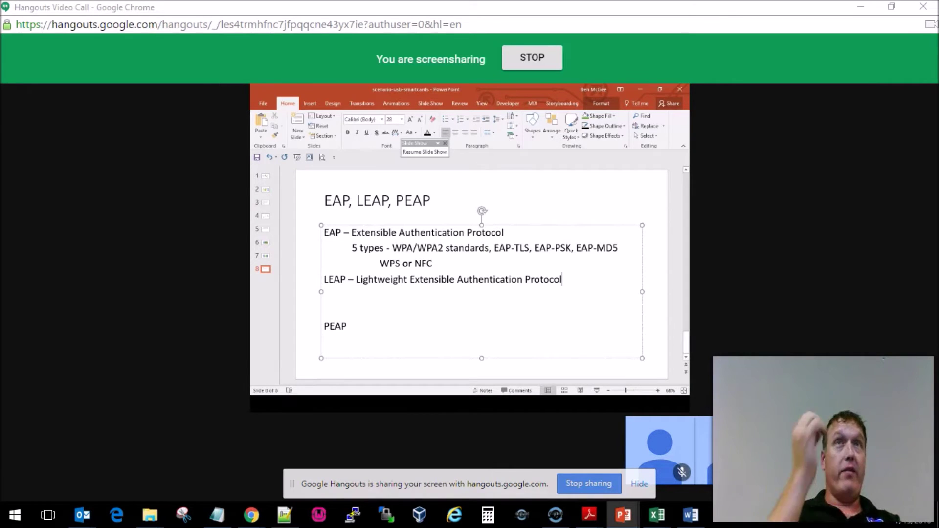
key(Up)
key(Return)
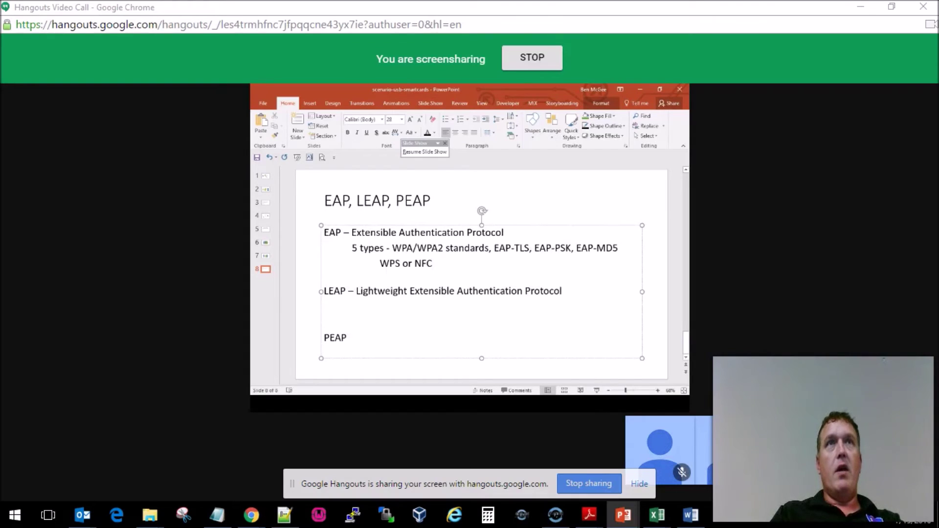
click(562, 291)
key(Return)
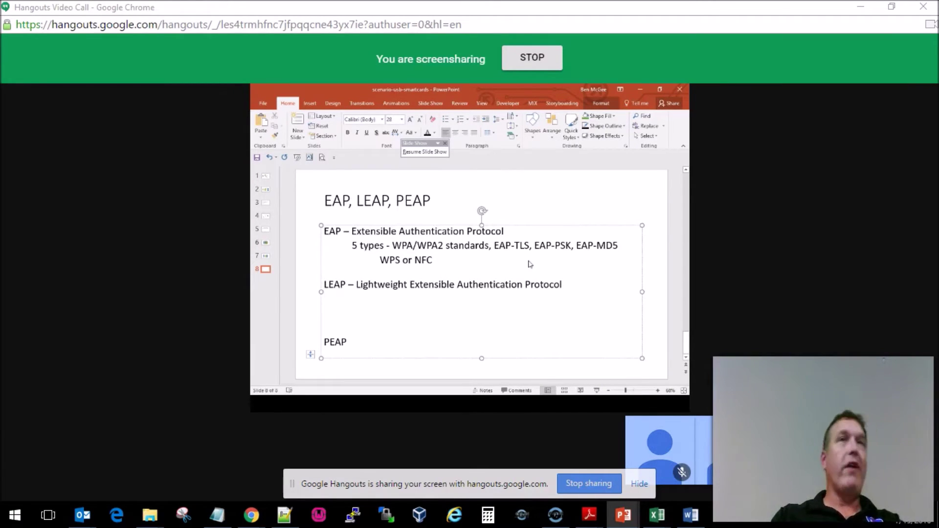
key(Tab)
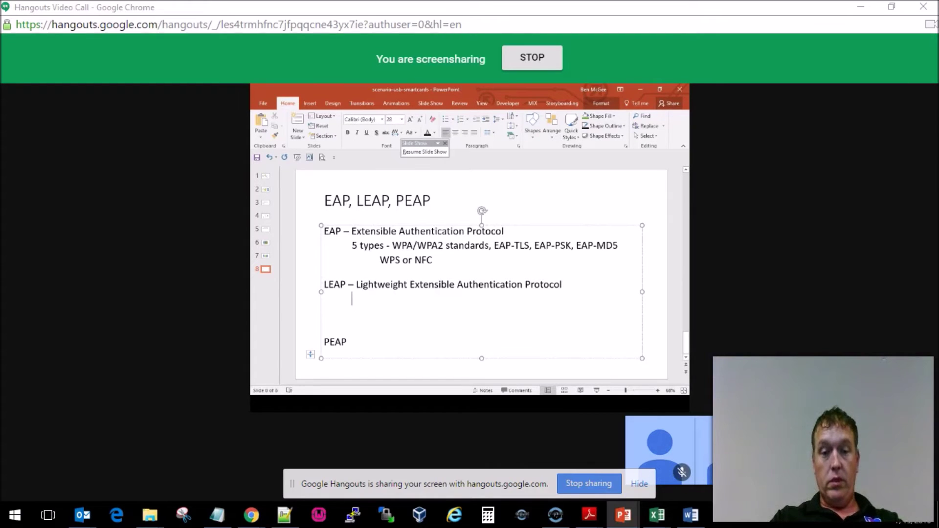
Start the indented note under LEAP with 'CISCO -'
text(CISCO -)
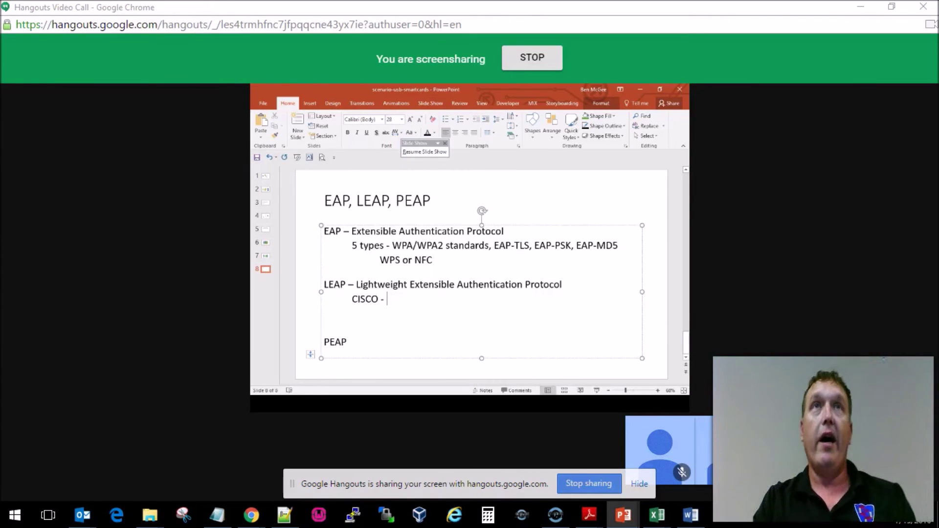
Change the LEAP note to 'CISCO does not recommend it' and open a new line below
key(BackSpace)
key(BackSpace)
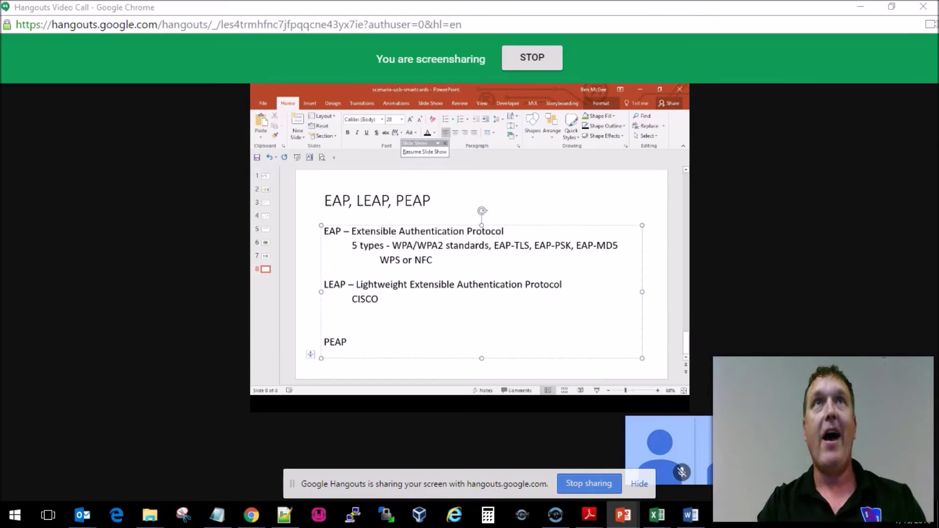
text(does not )
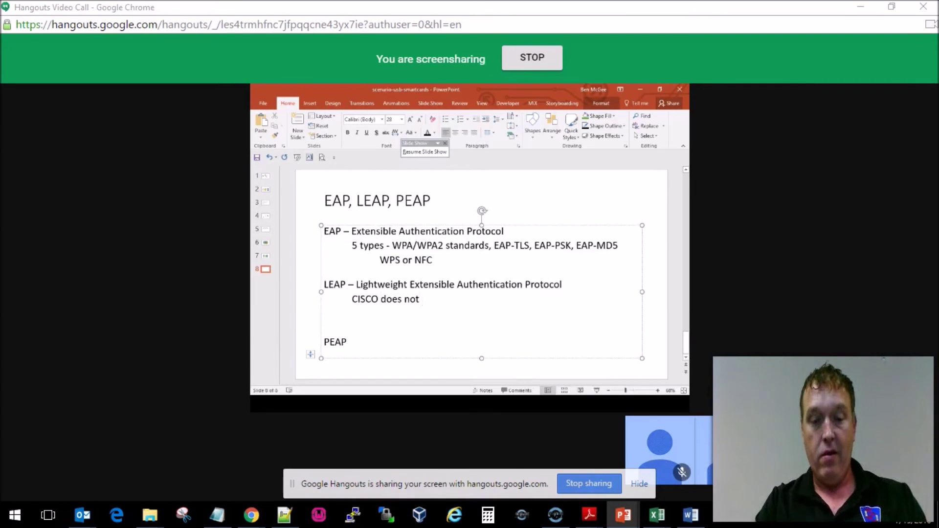
text(recommedn)
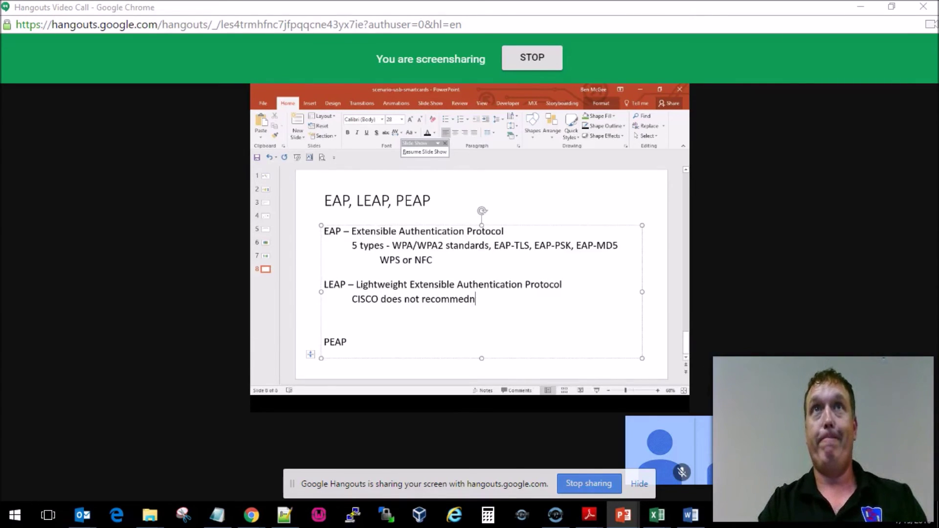
key(BackSpace)
key(BackSpace)
text(nd it)
key(Return)
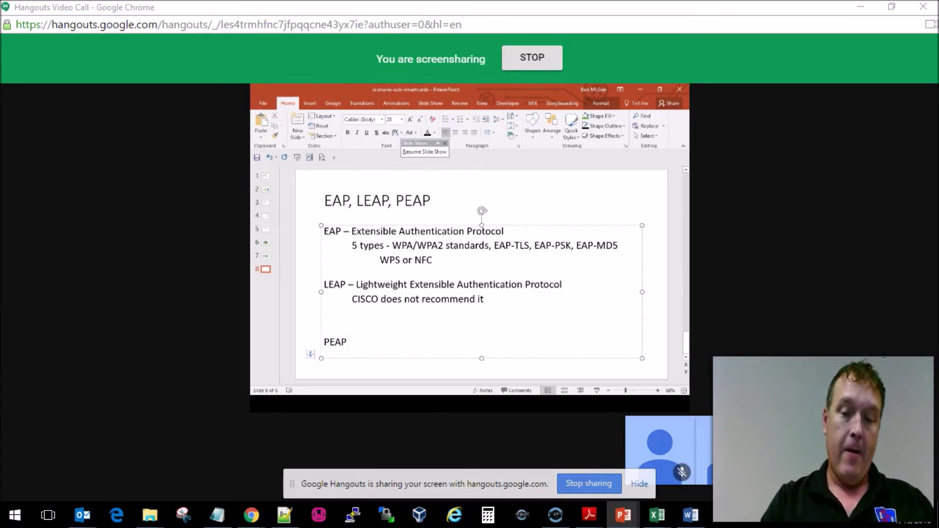
Expand PEAP to 'Protected Extensible Authentication Protocol' with 'CISCO, RSA, Microsoft' on its own line below
text(- )
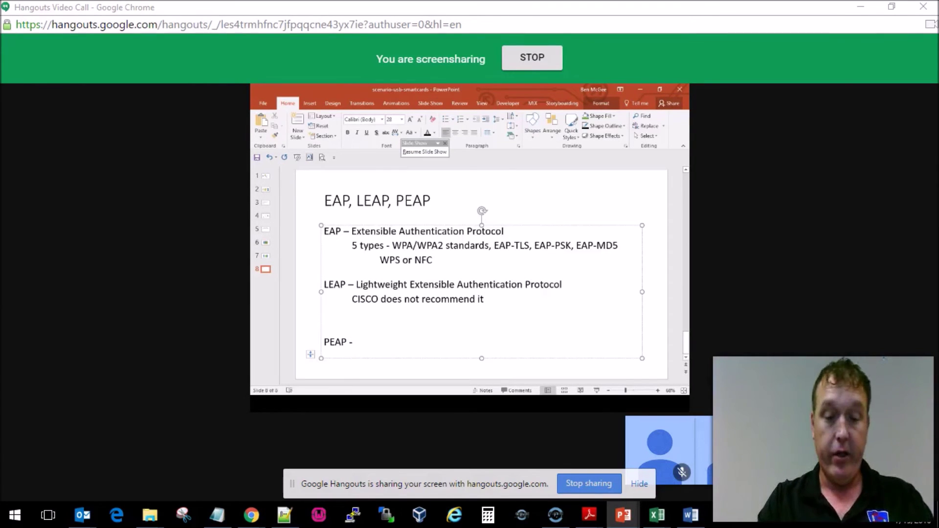
text(CISCO,)
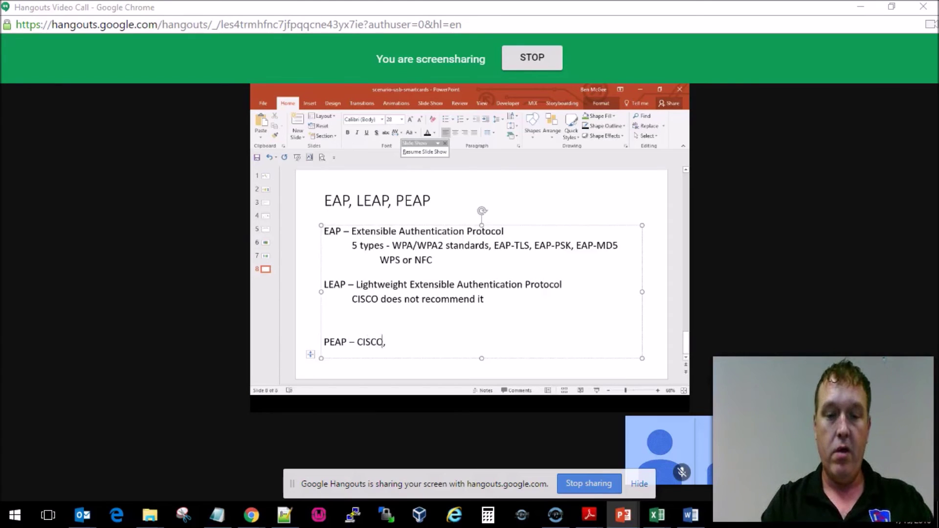
text( RSA, M)
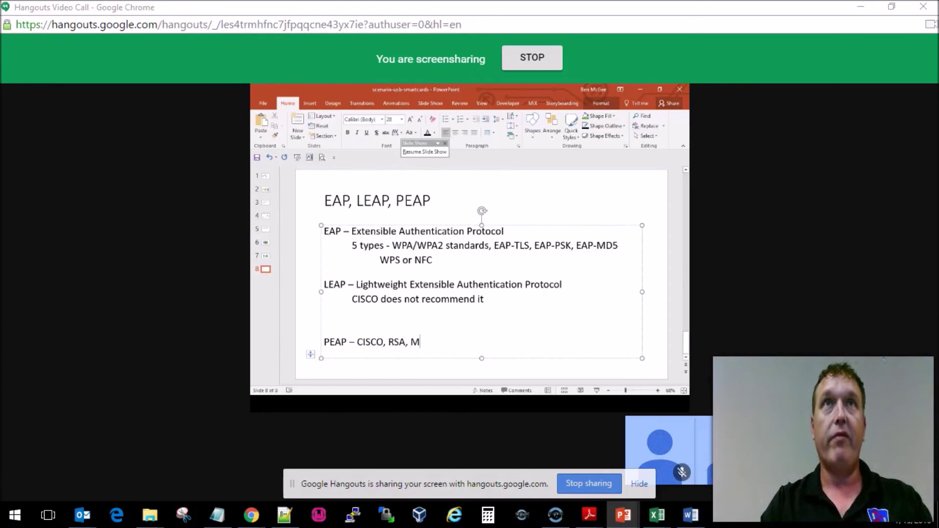
text(icrosoft)
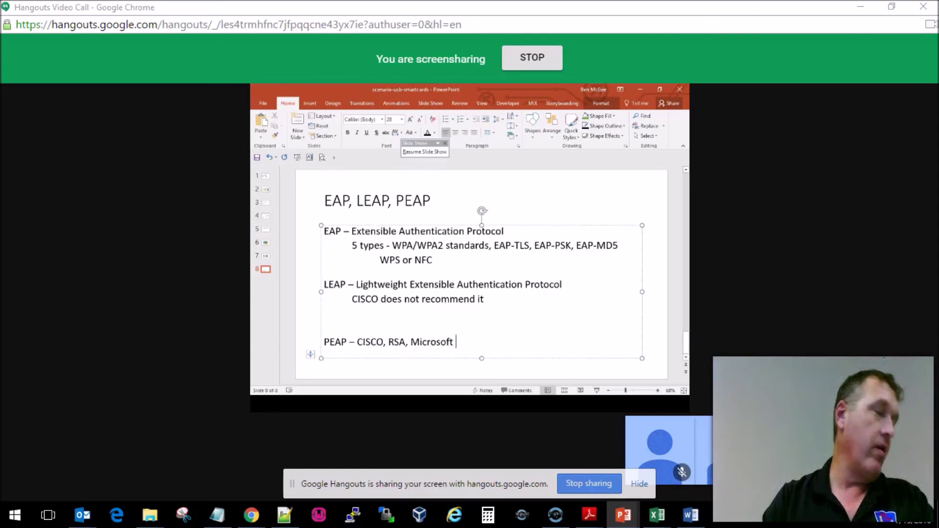
key(BackSpace)
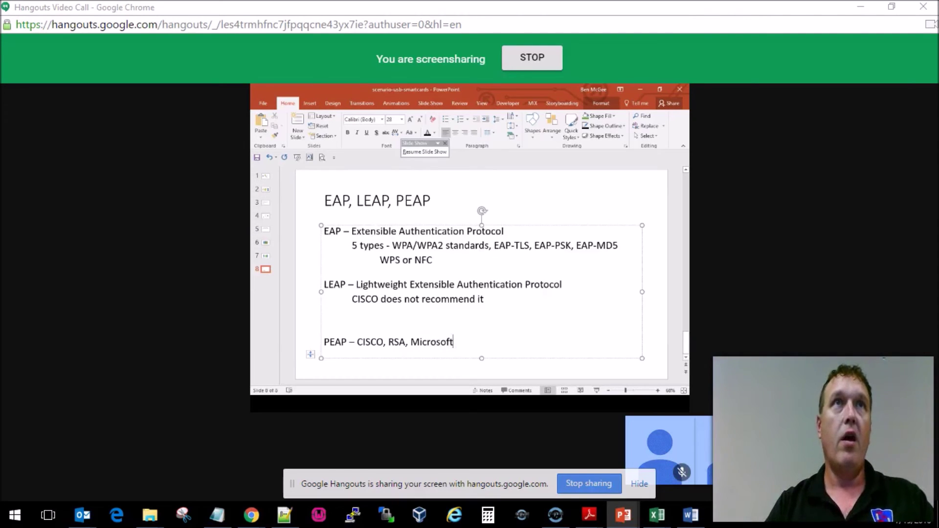
click(363, 342)
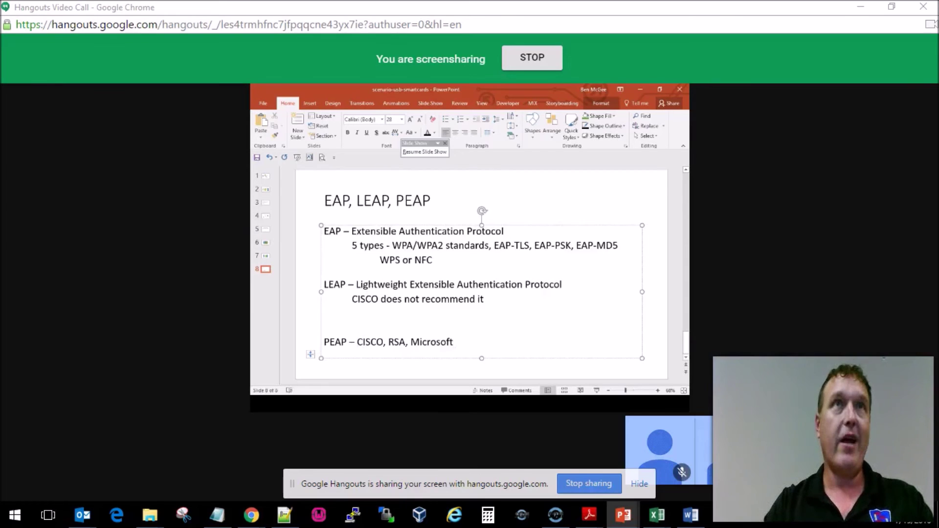
text(Prote)
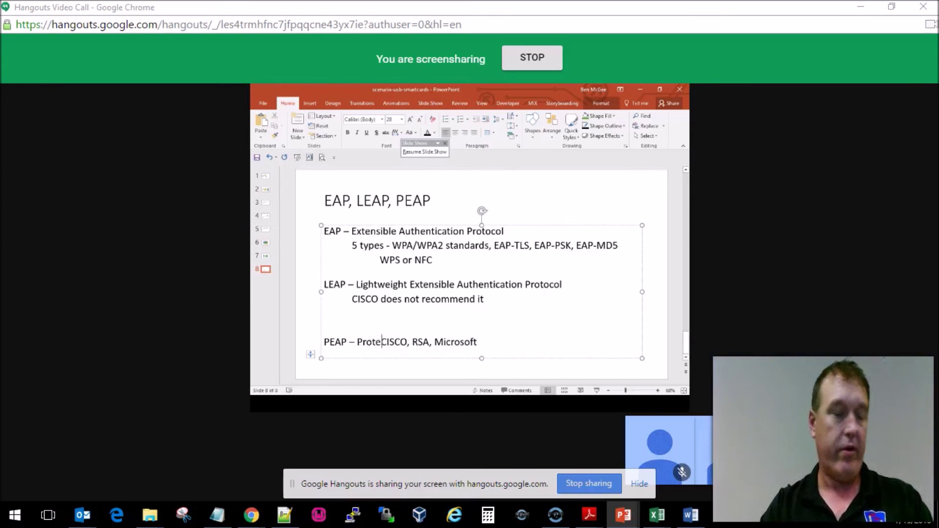
text(cted Ex)
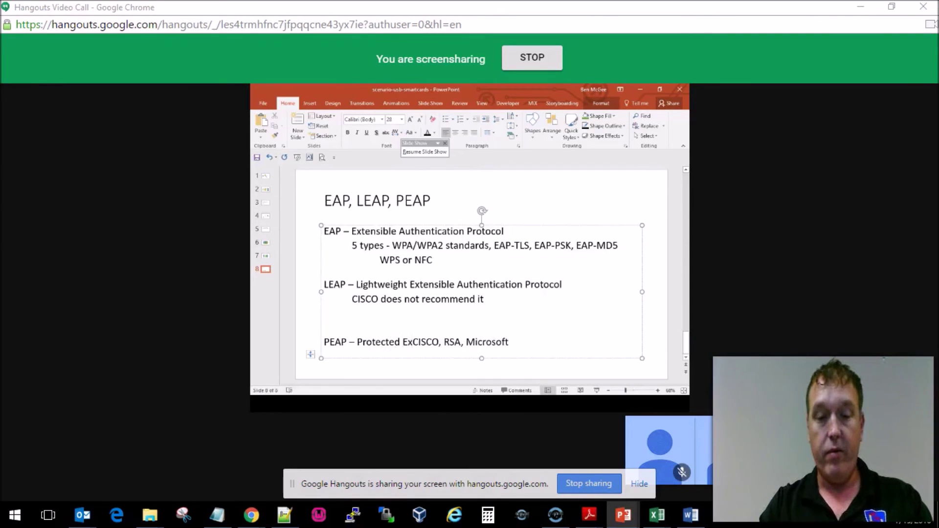
text(tensible AU)
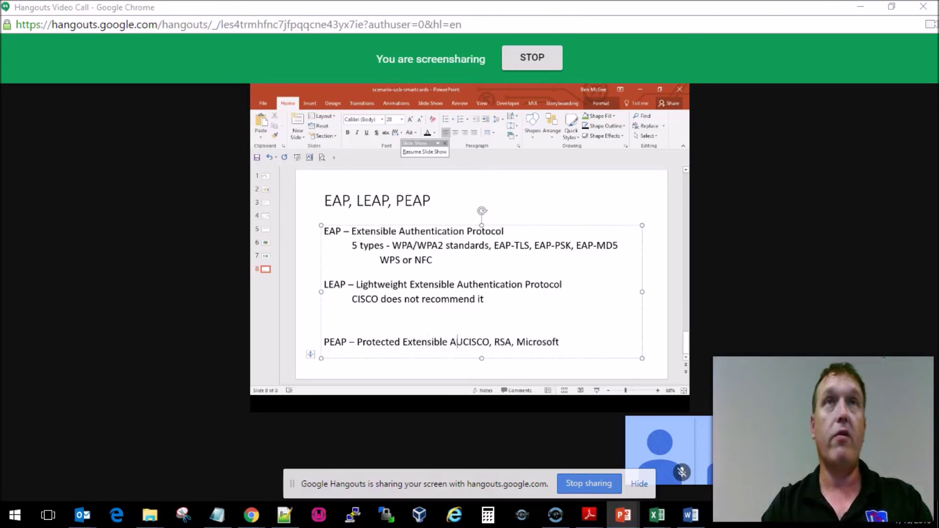
key(BackSpace)
text(uthentic)
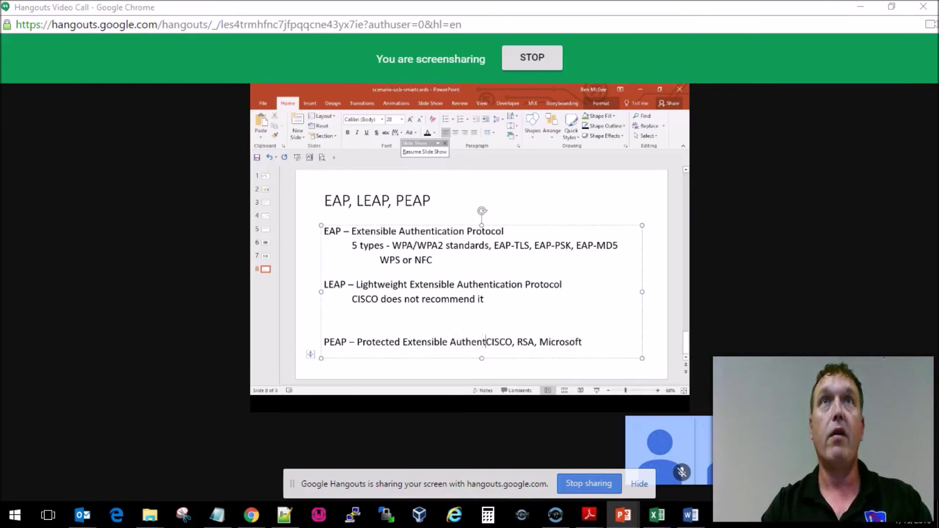
text(ation )
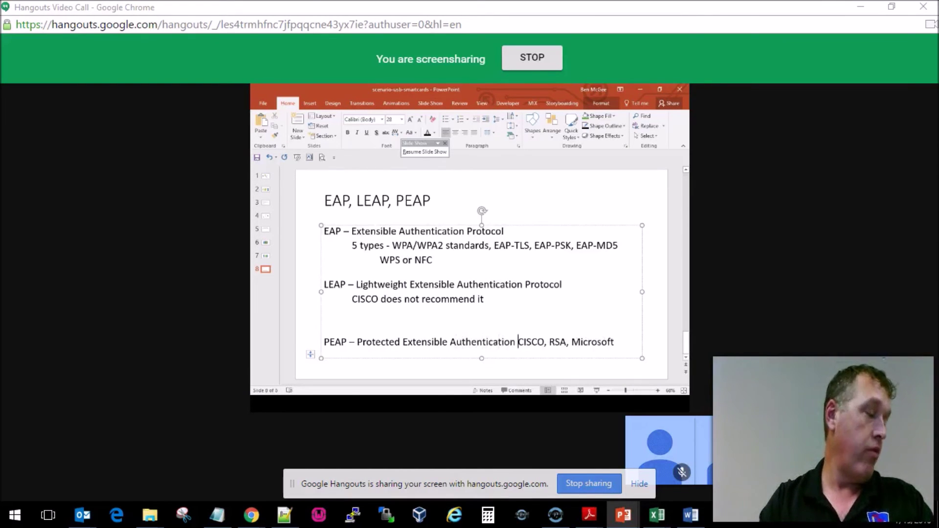
text(Protocol)
key(Return)
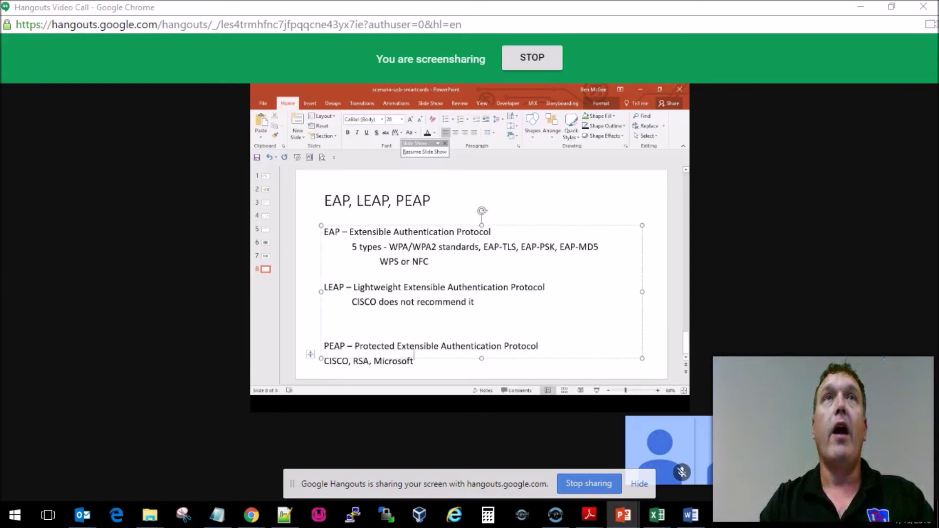
click(416, 349)
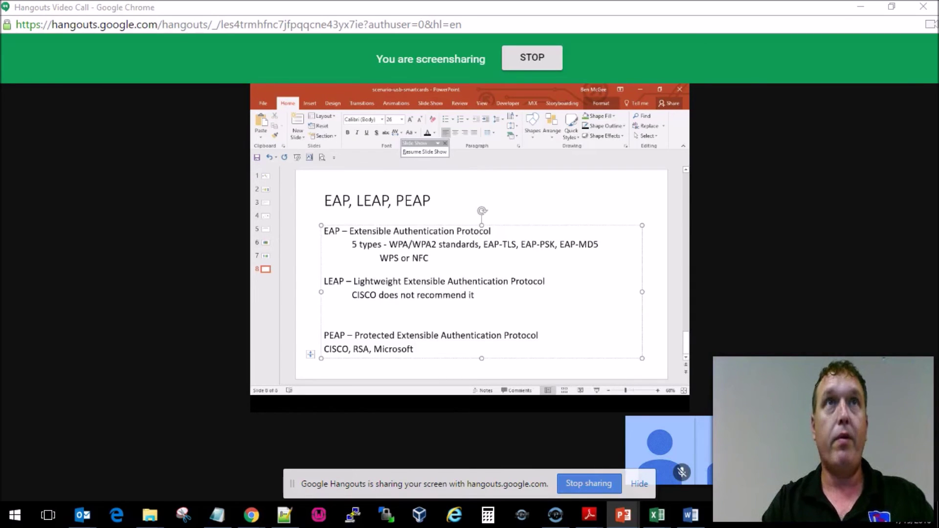
Add a line 'PEAP was offer XP' below the vendor line
key(Return)
text(PEAP was of)
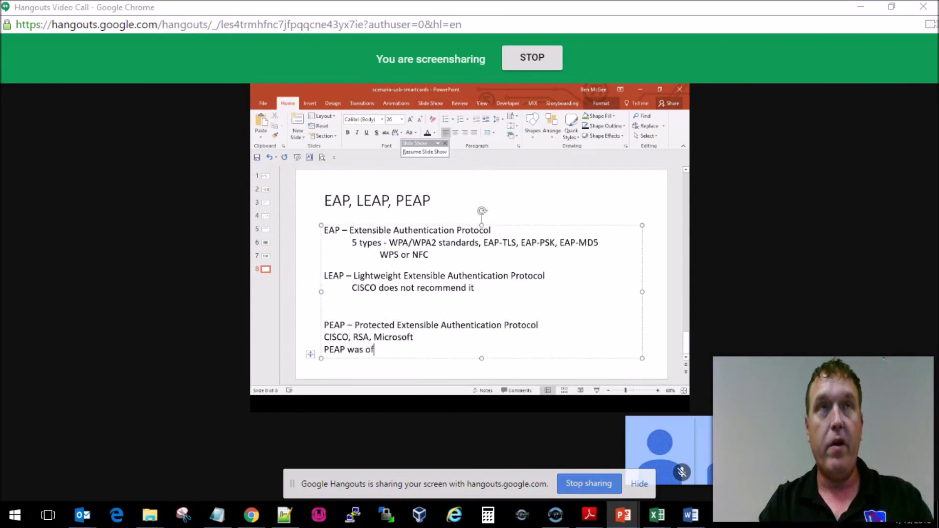
text(fer XP)
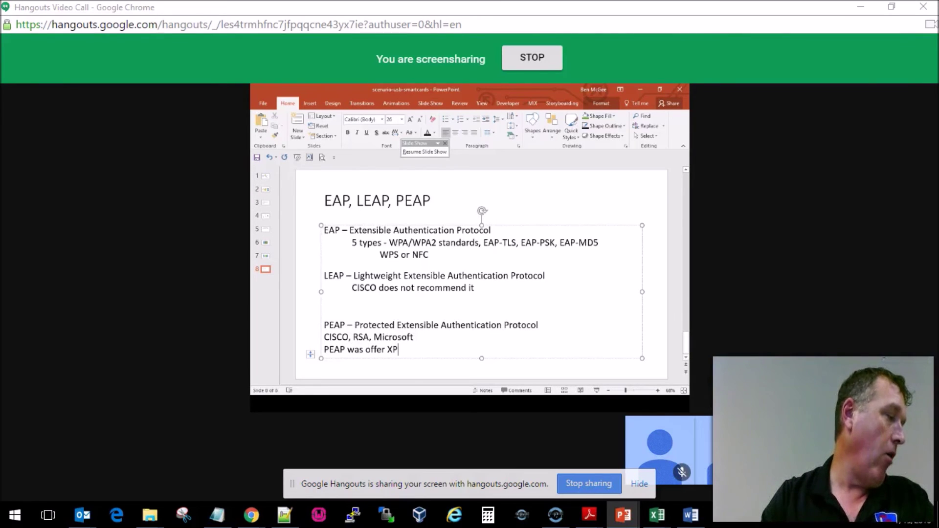
text(,)
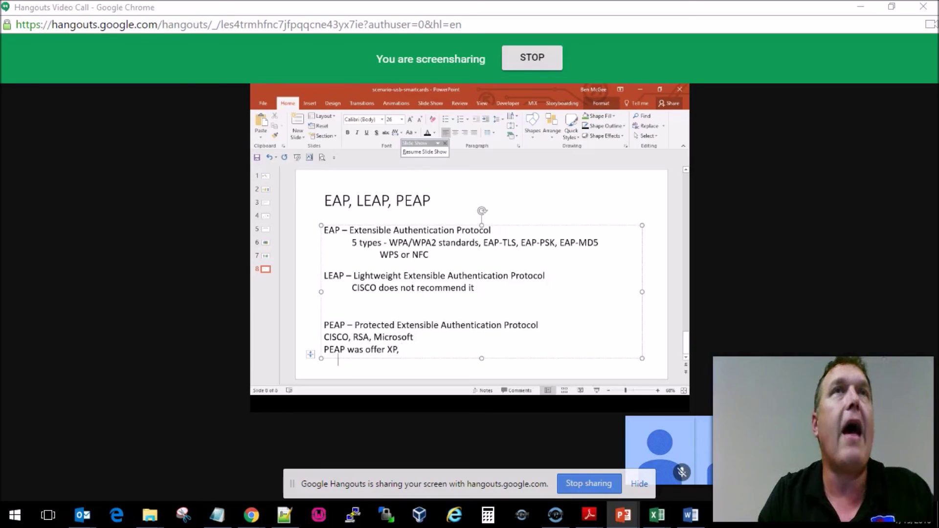
key(BackSpace)
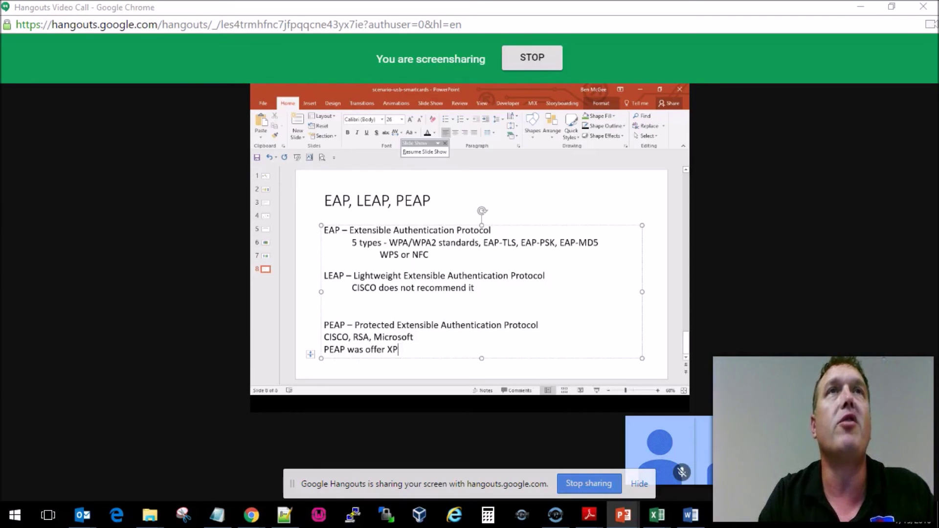
Add the line 'More Secure because establishes an encrypted channel between client and server'
key(Return)
text(More)
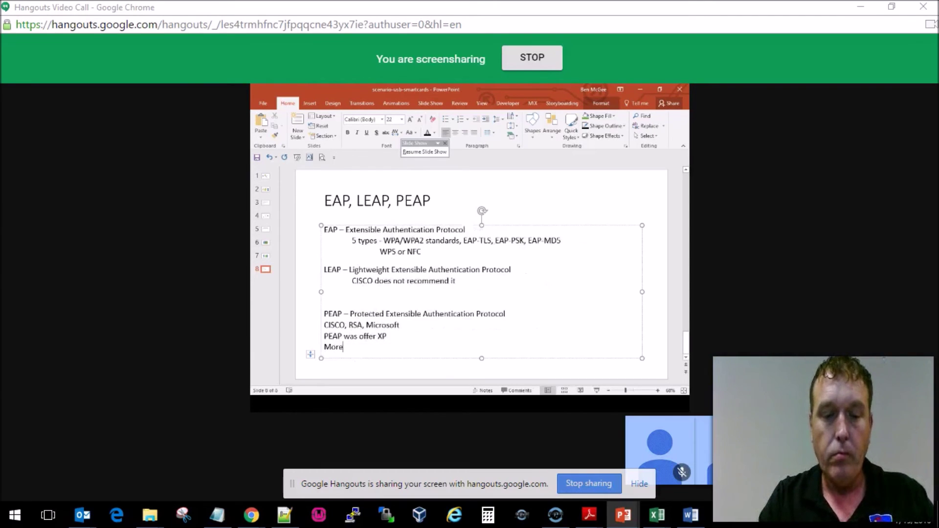
text( Secure )
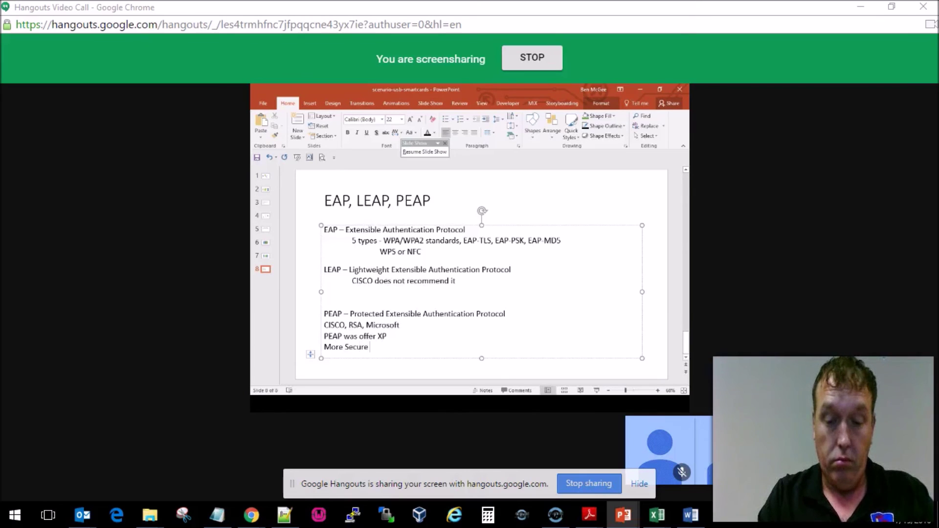
text(because e)
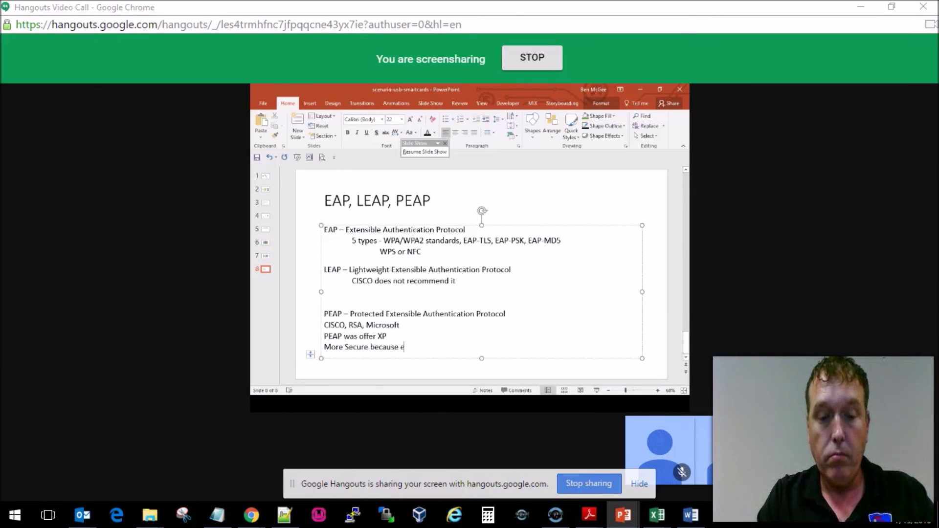
text(stablishe)
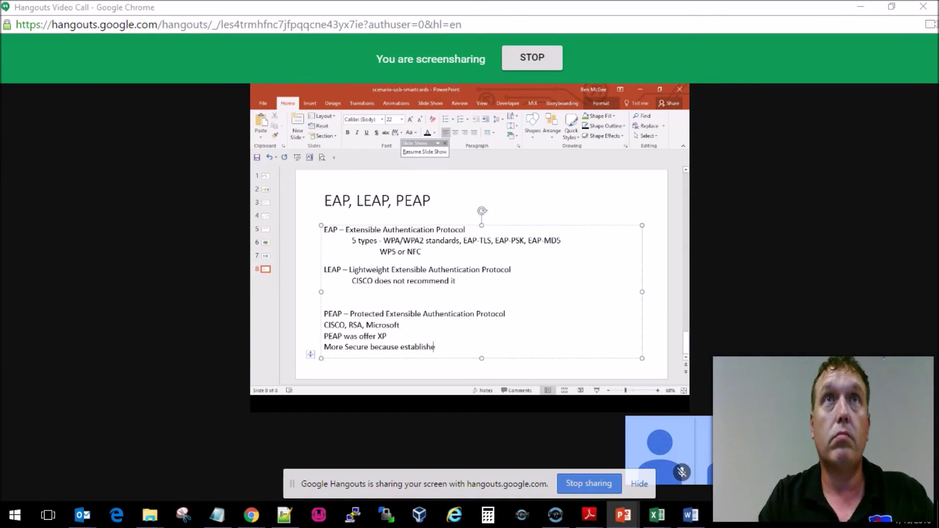
text(s an e)
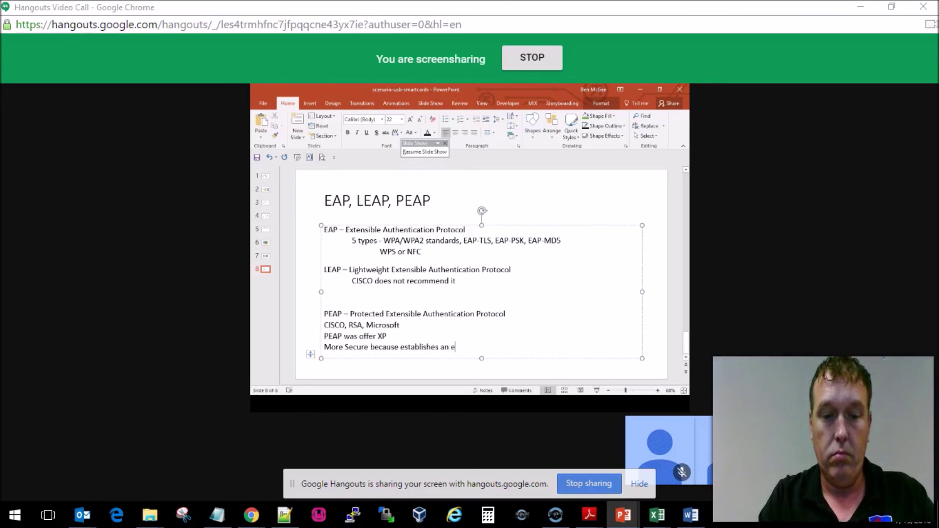
text(ncrypte)
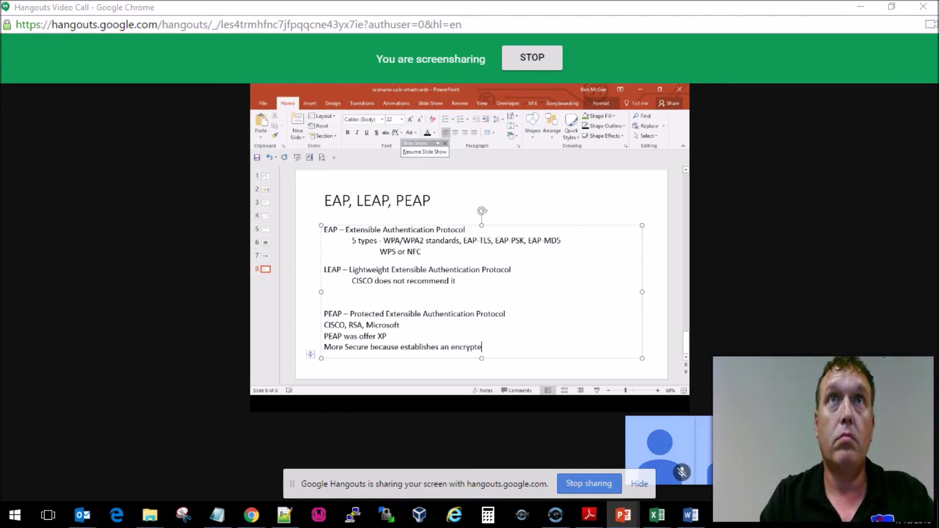
text(d channel)
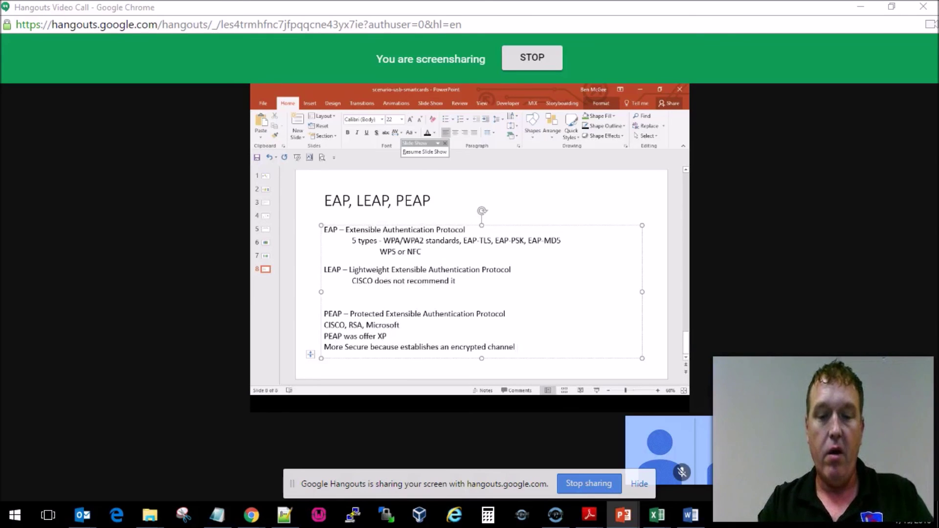
text(client)
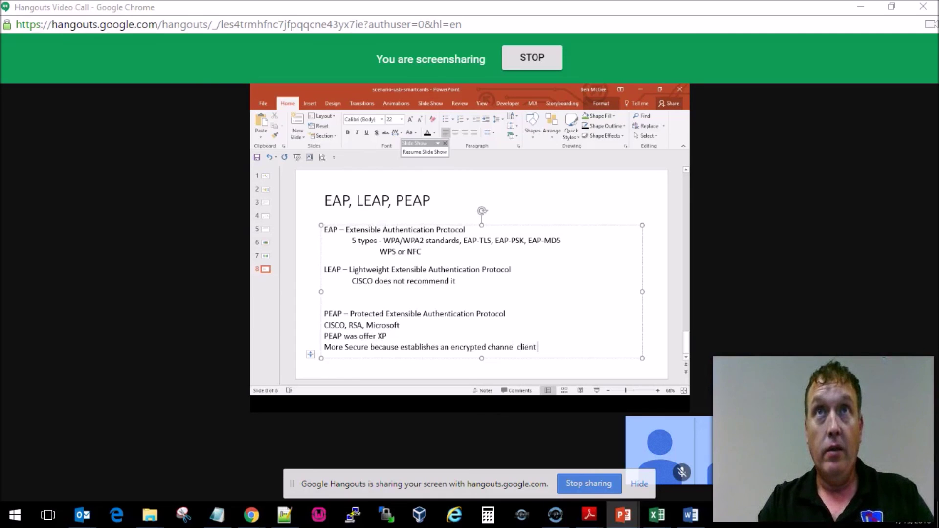
key(BackSpace)
key(BackSpace)
key(BackSpace)
key(BackSpace)
key(BackSpace)
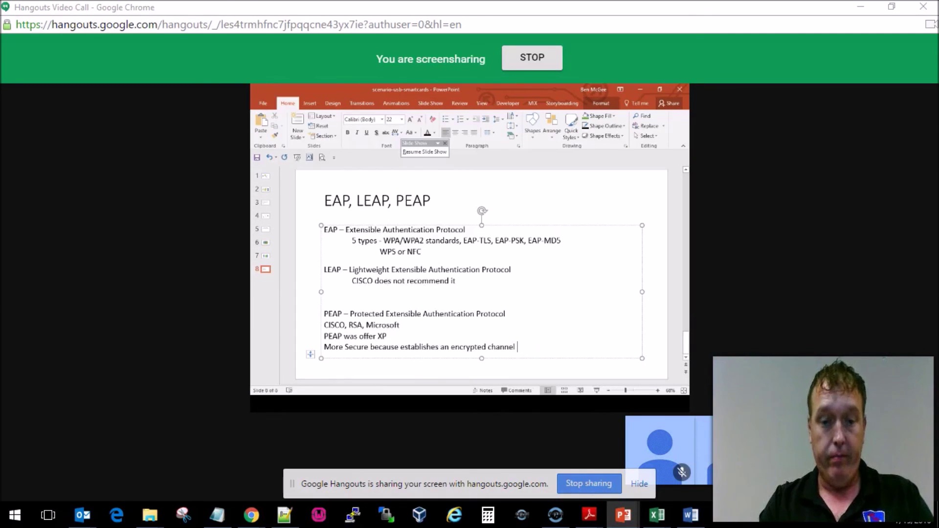
text(between cl)
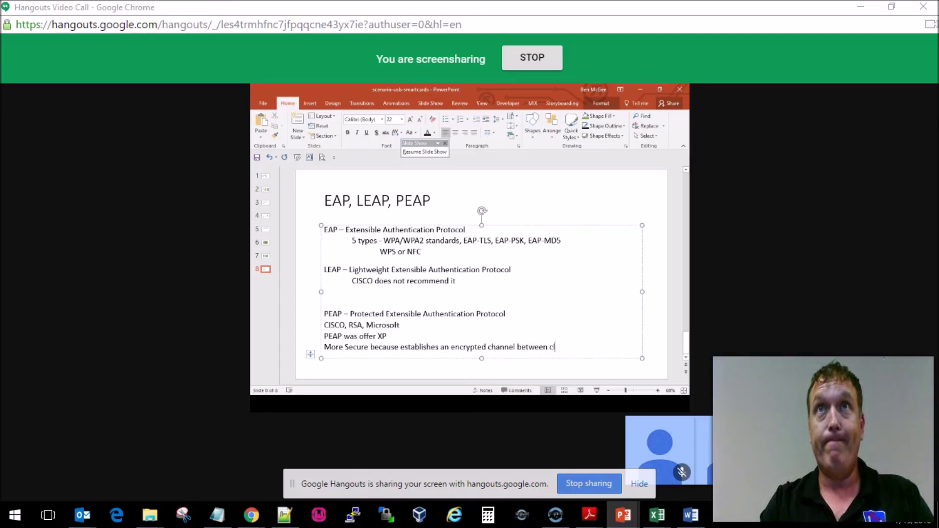
text(ient and ser)
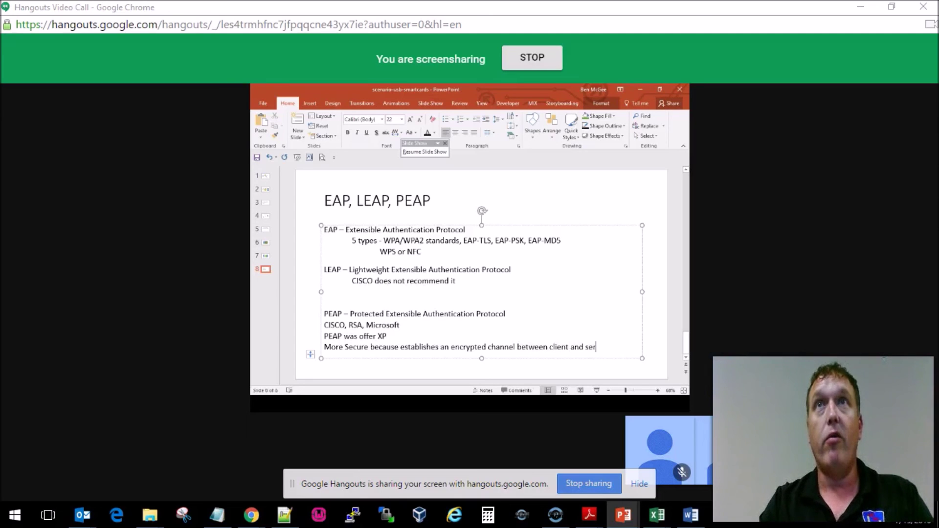
text(ver)
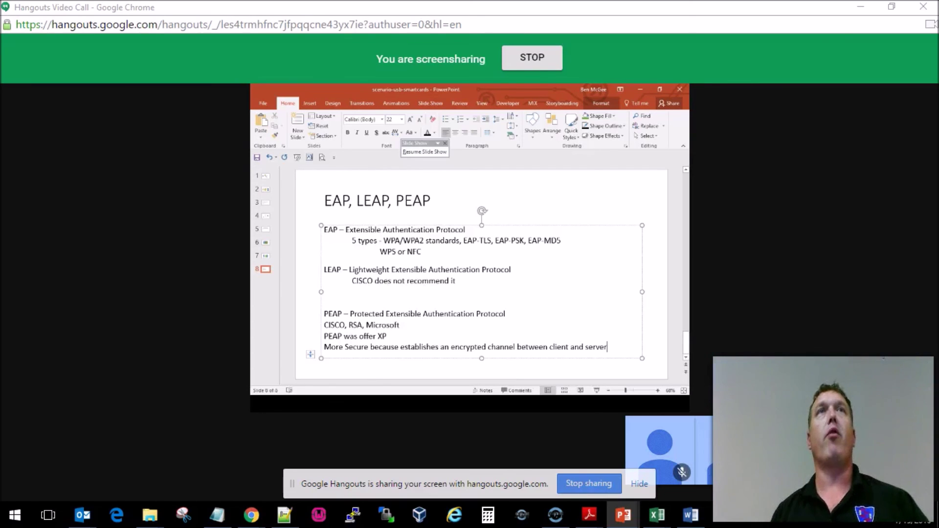
Make the EAP heading line in the body text bold
drag(467, 231, 324, 230)
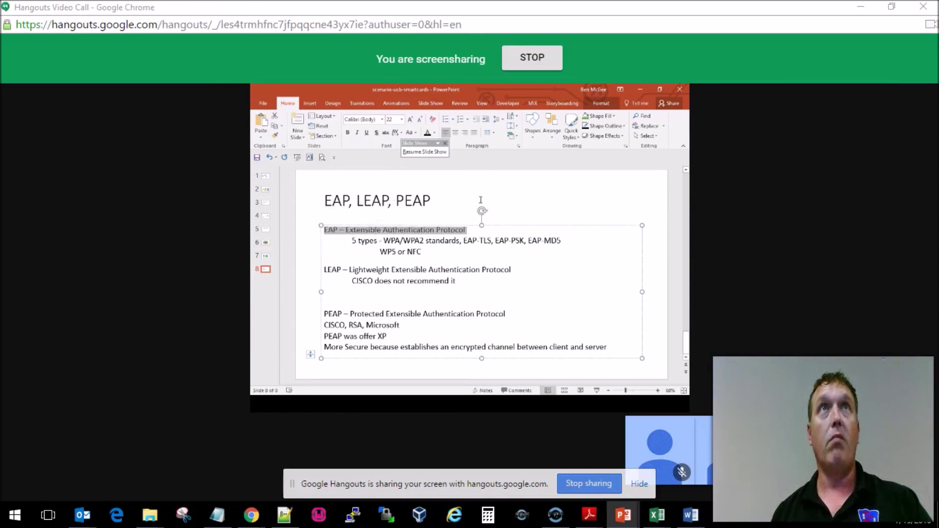
click(467, 217)
drag(471, 230, 345, 233)
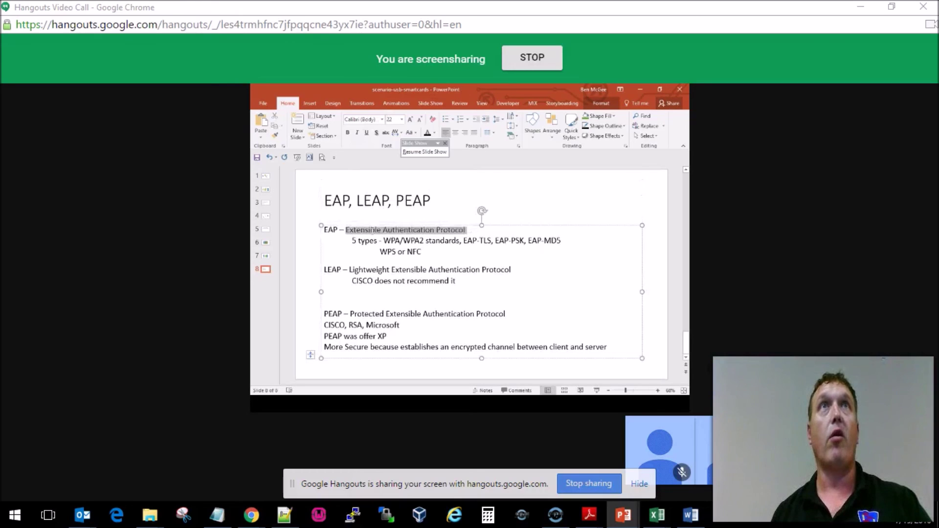
click(467, 230)
drag(468, 230, 324, 231)
key(ctrl+b)
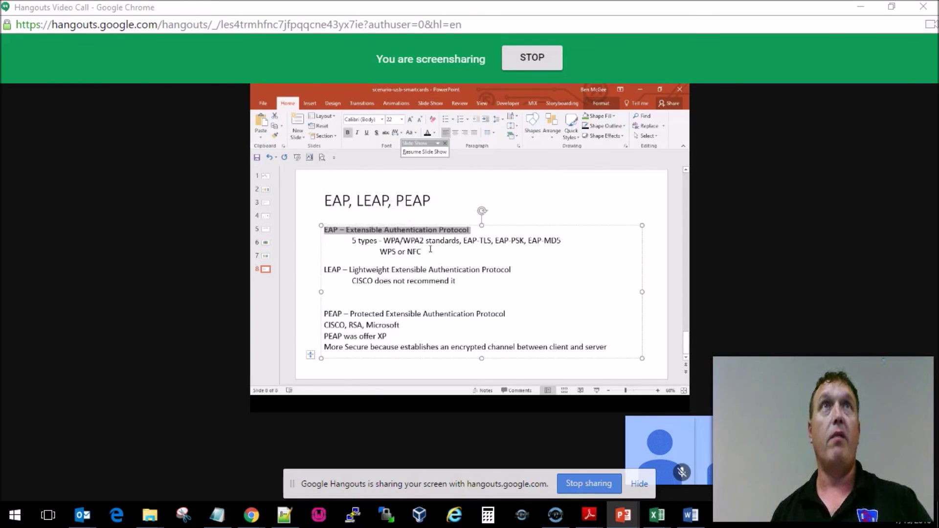
Bold the LEAP and PEAP heading lines as well, then finish editing the text box
drag(506, 276, 324, 272)
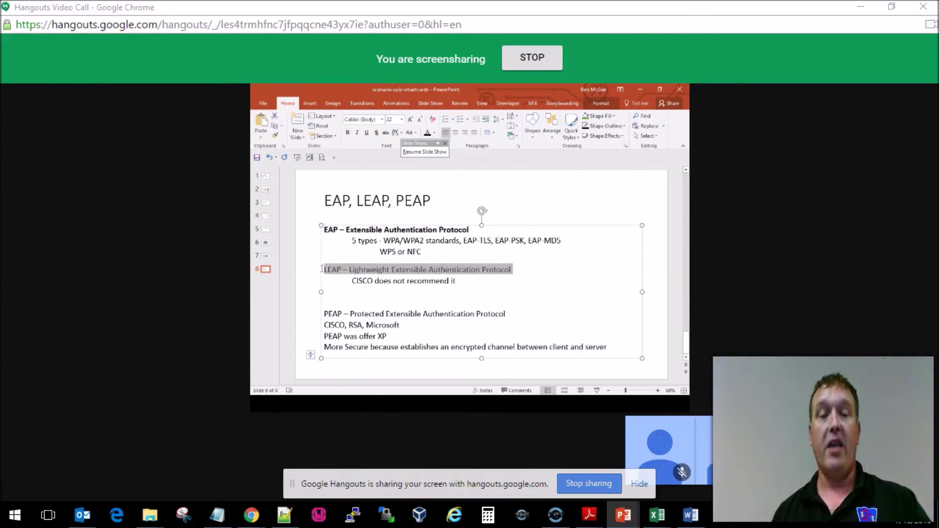
key(ctrl+b)
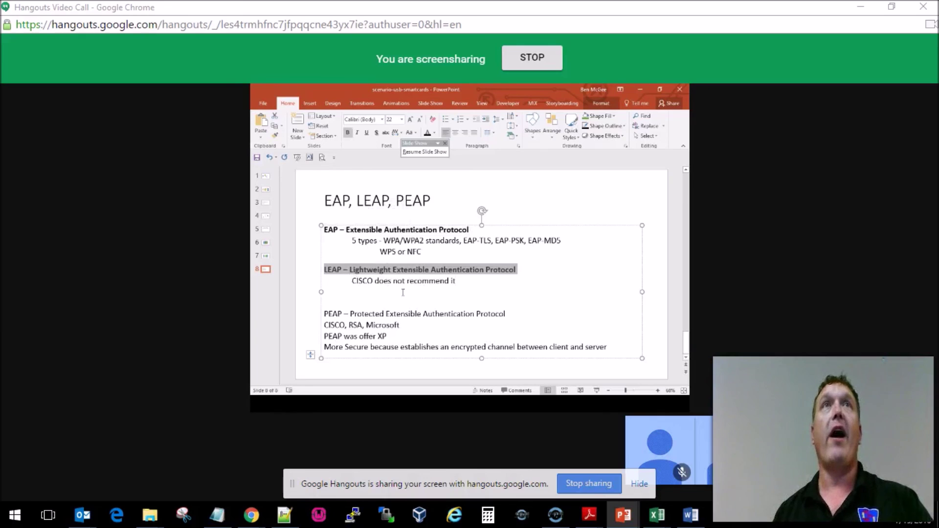
click(441, 297)
drag(507, 314, 318, 315)
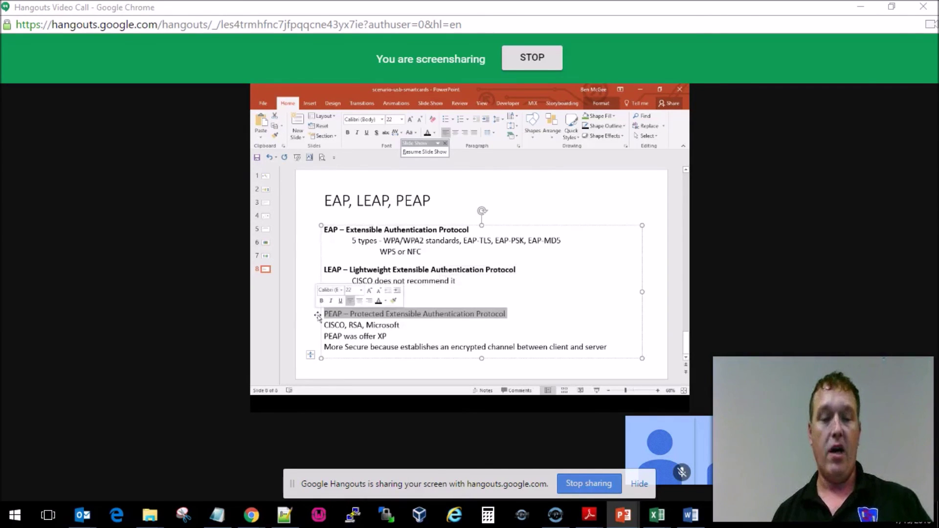
key(ctrl+b)
click(313, 318)
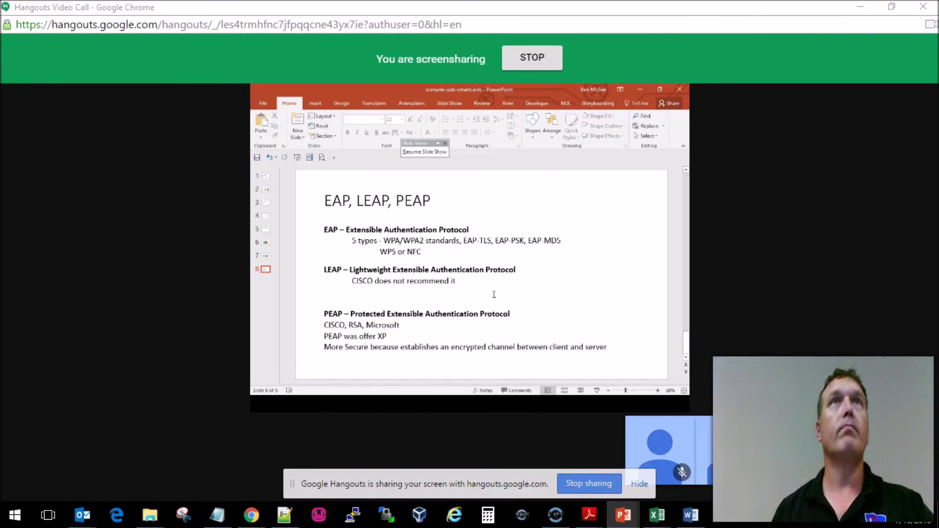
Insert an indented 'Mutual Authentication' line under the LEAP heading, above the CISCO note
click(523, 271)
key(Return)
key(Tab)
text(Mutua)
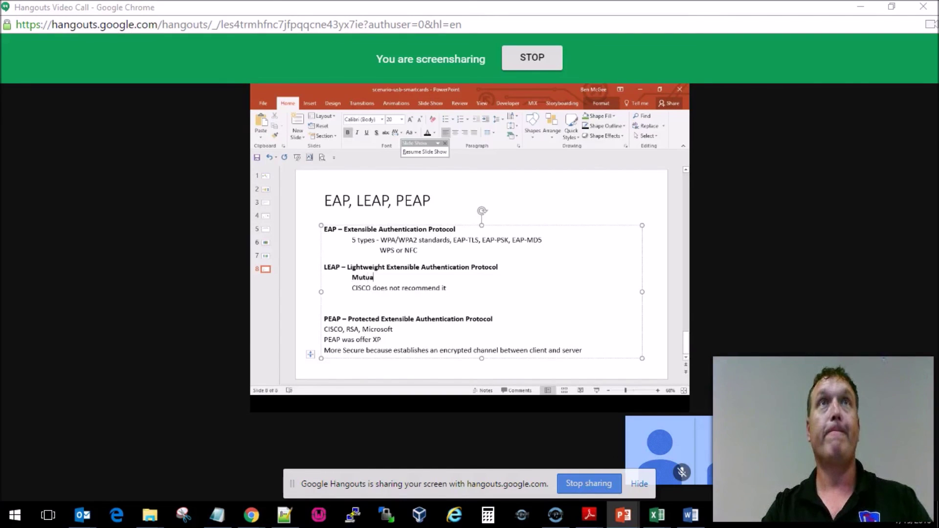
text(l Authetn)
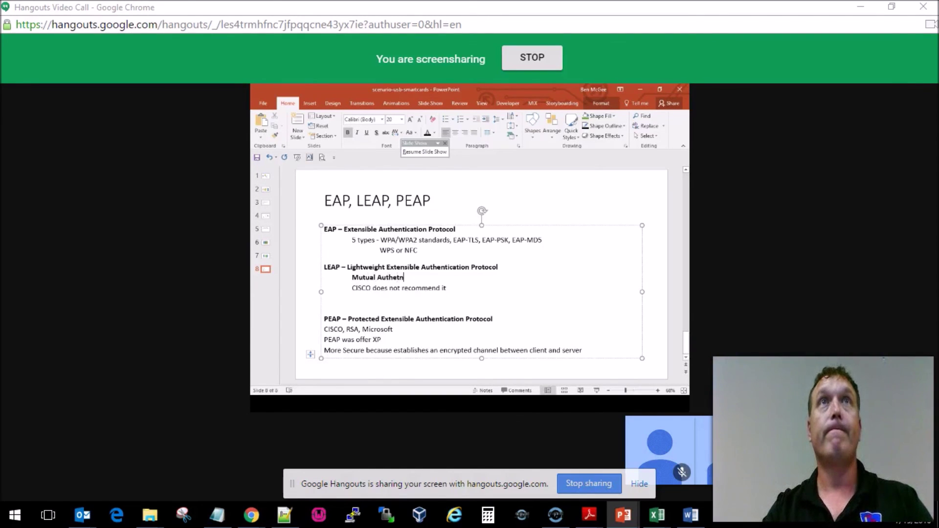
key(BackSpace)
key(BackSpace)
text(ntication)
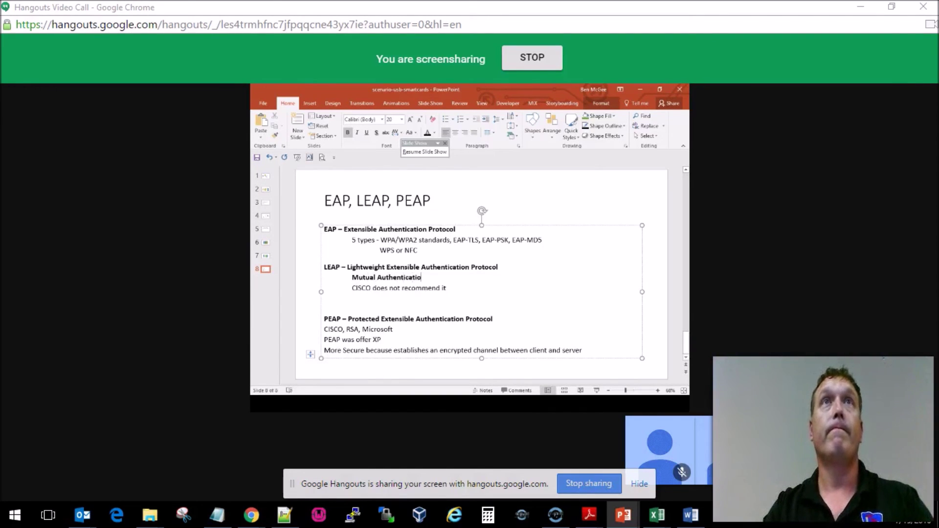